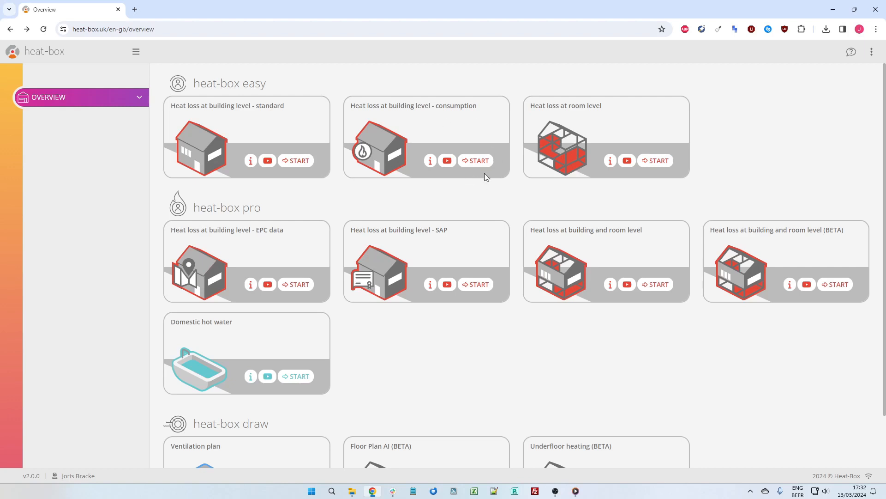
# Start the consumption-based heat loss calculation at building level and open its calculation inputs.
pyautogui.click(475, 160)
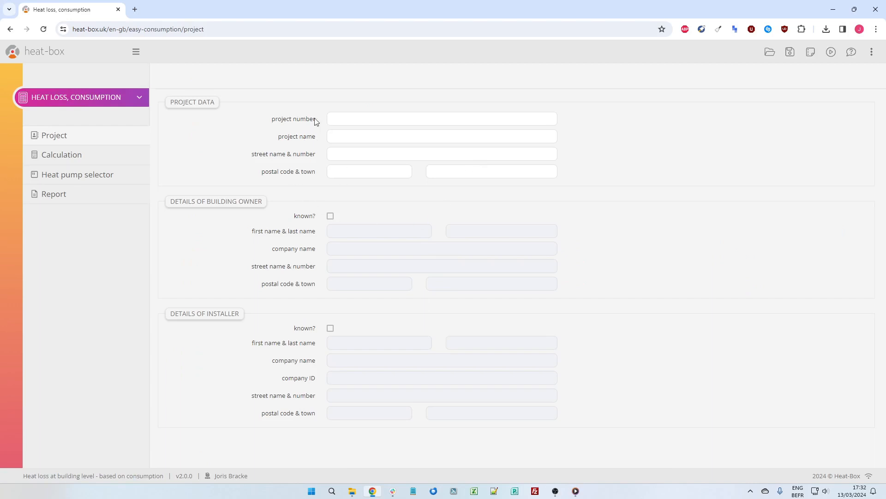
pyautogui.click(59, 159)
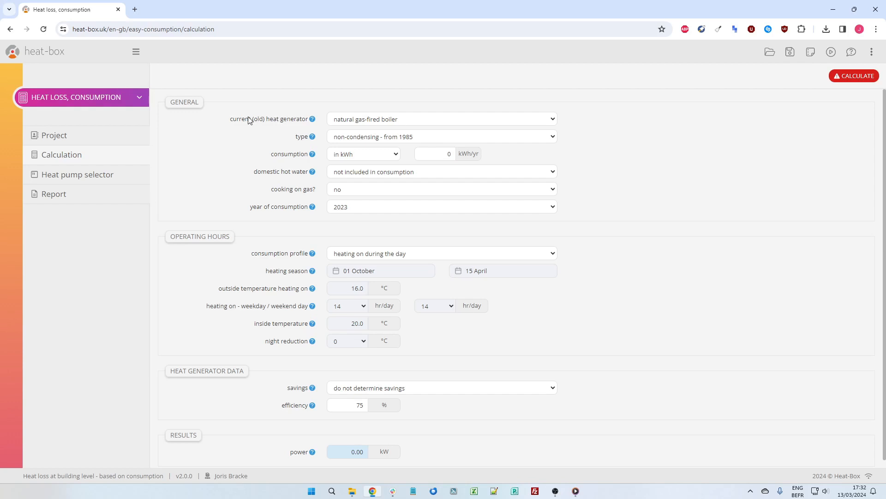
pyautogui.moveTo(237, 121); pyautogui.dragTo(300, 120)
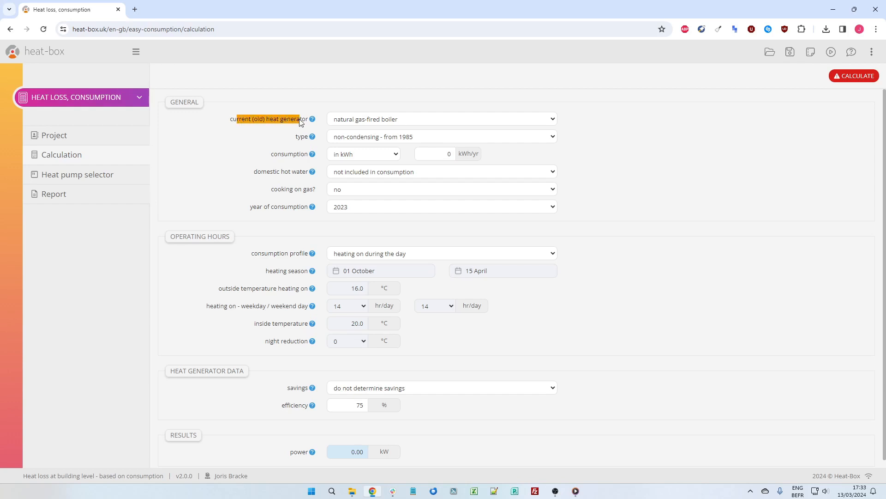
pyautogui.click(276, 142)
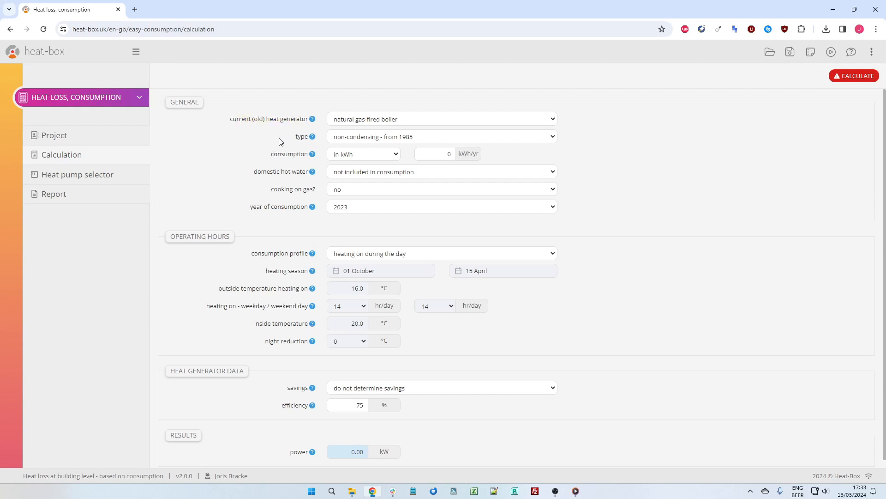
# Try electric heating and then oil-fired boiler as the current heat generator, checking their type and consumption unit options.
pyautogui.click(377, 120)
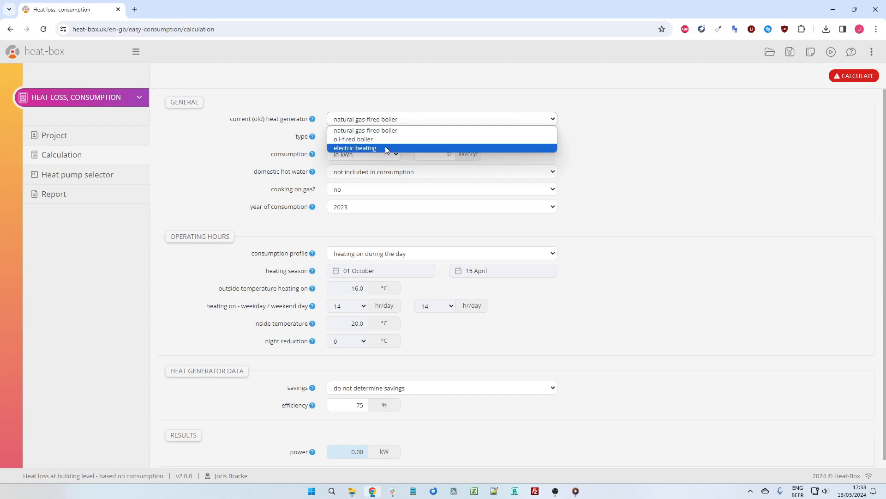
pyautogui.click(385, 146)
pyautogui.click(383, 139)
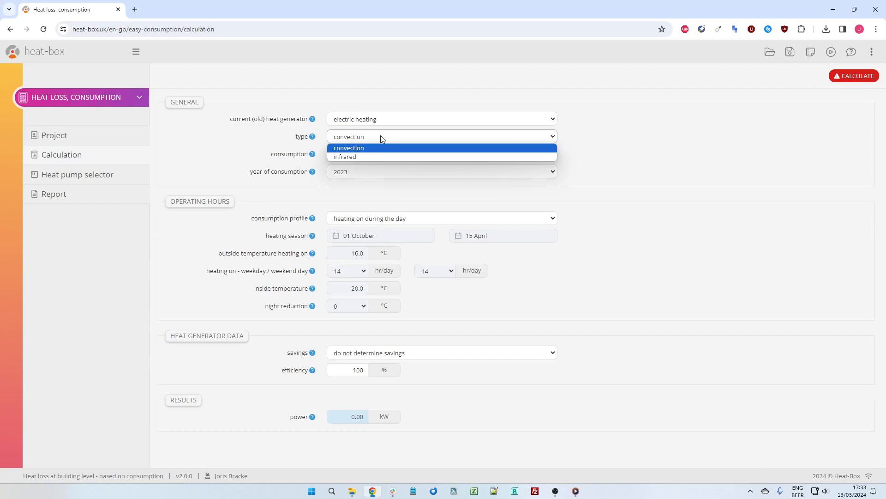
pyautogui.click(381, 119)
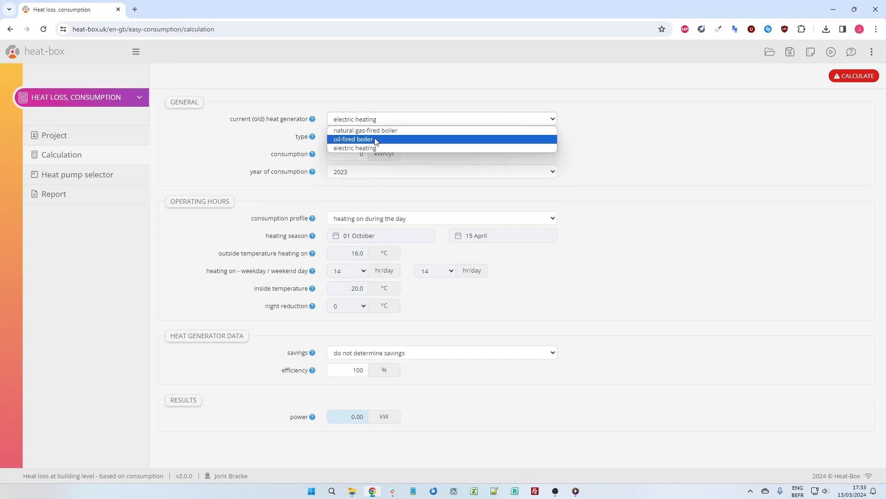
pyautogui.click(376, 140)
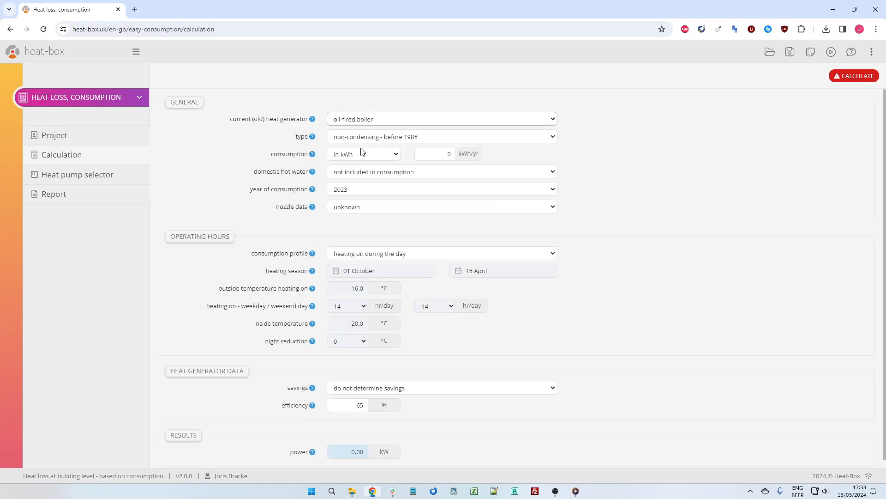
pyautogui.click(368, 156)
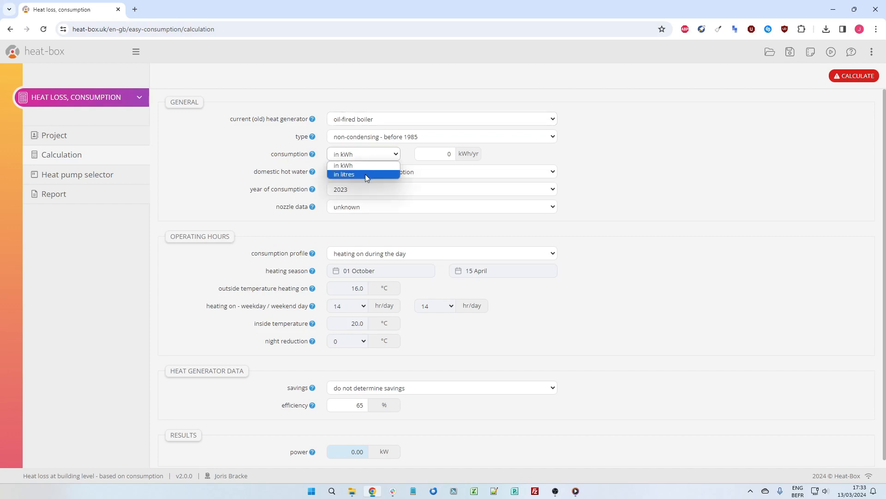
# Set the current heat generator to natural gas-fired boiler with type non-condensing - from 1985.
pyautogui.click(368, 120)
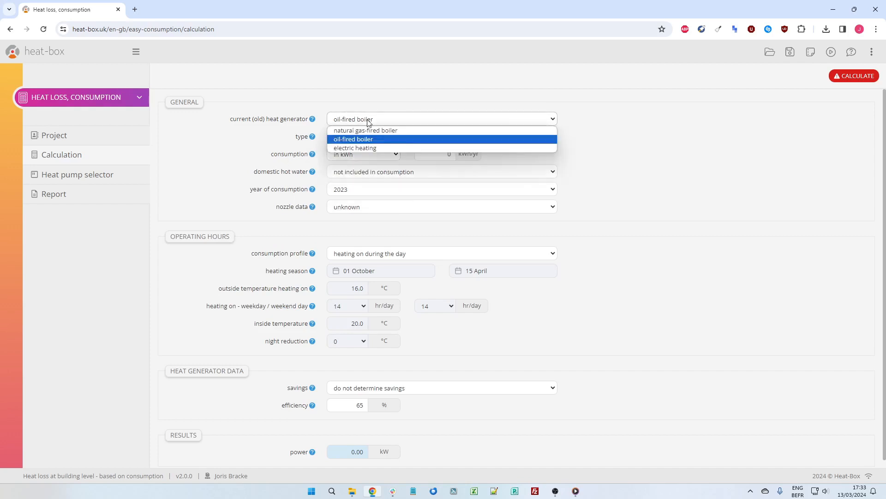
pyautogui.click(361, 131)
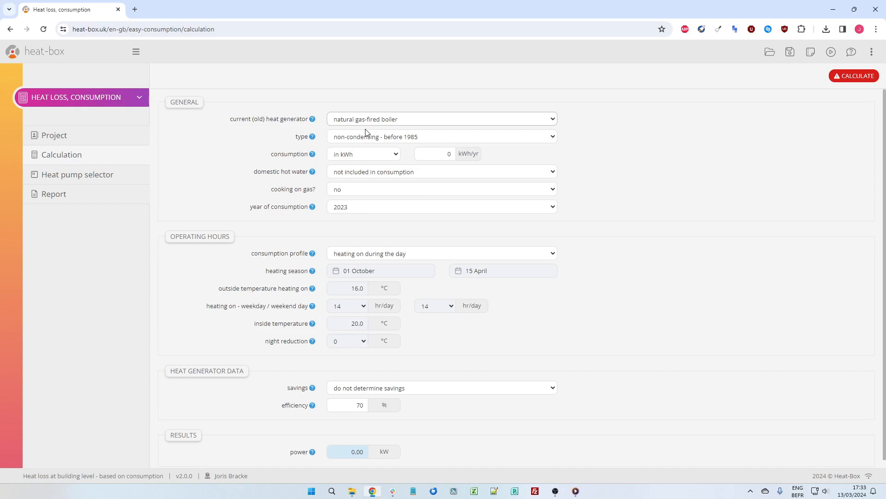
pyautogui.click(365, 138)
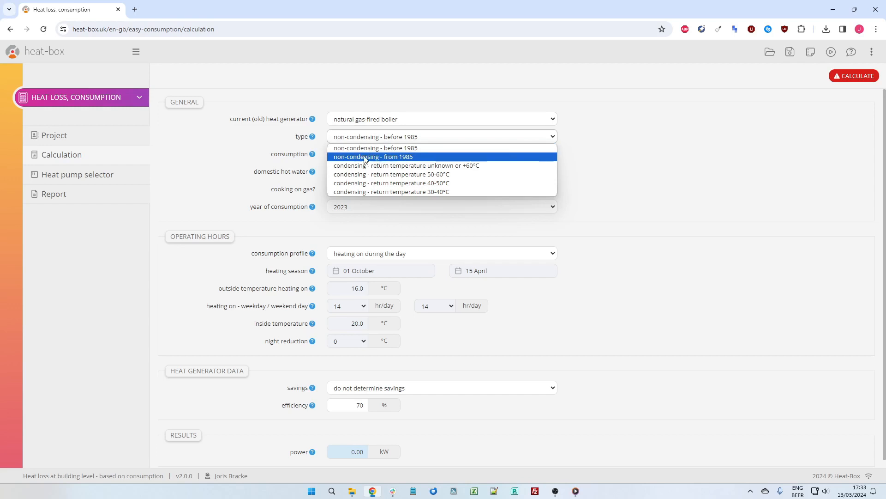
pyautogui.click(361, 157)
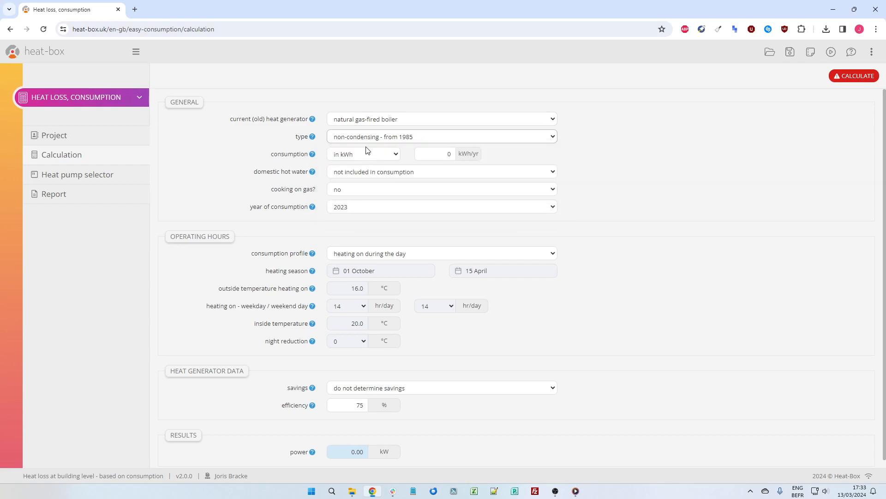
# Try the condensing boiler types with return temperatures of 50-60°C and 40-50°C to compare the resulting efficiency.
pyautogui.click(358, 405)
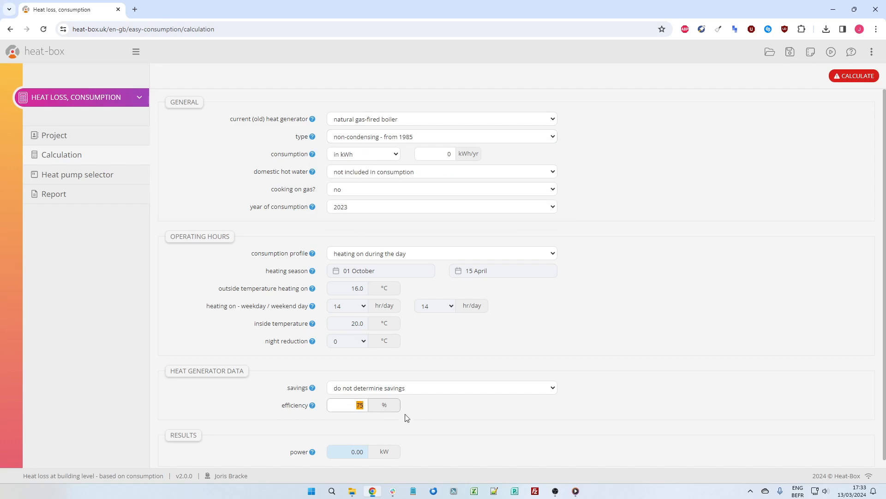
pyautogui.click(389, 137)
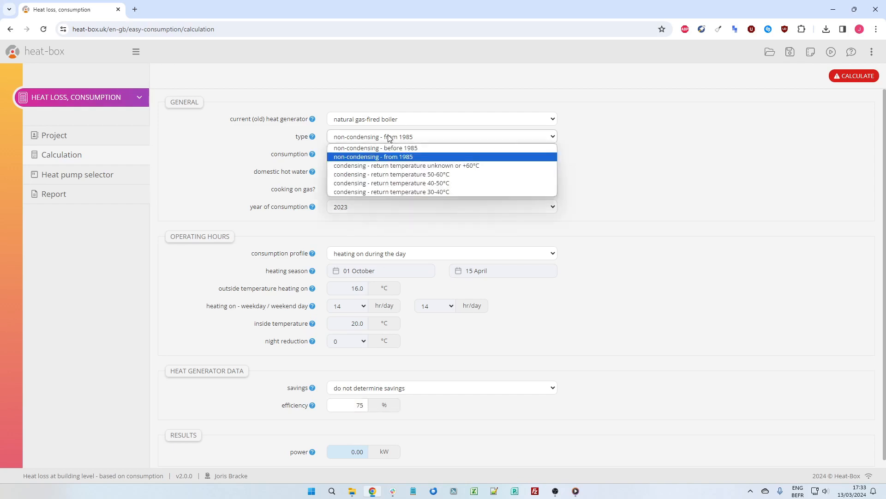
pyautogui.click(374, 178)
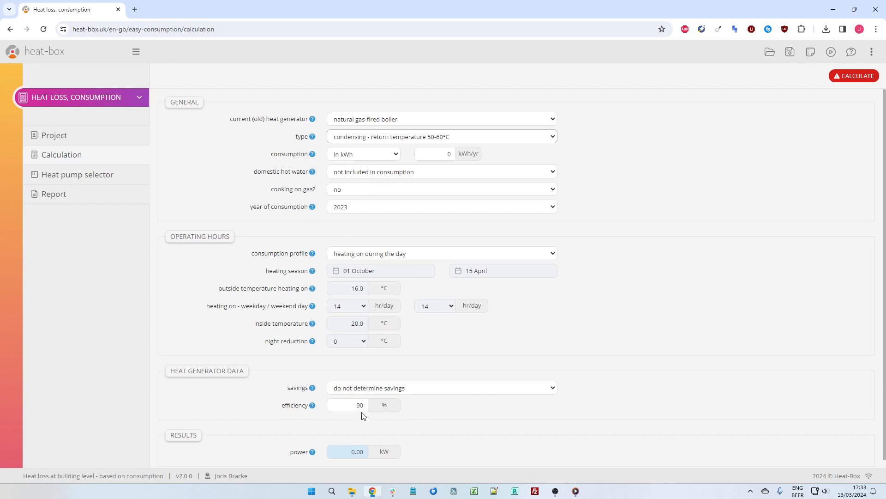
pyautogui.click(386, 138)
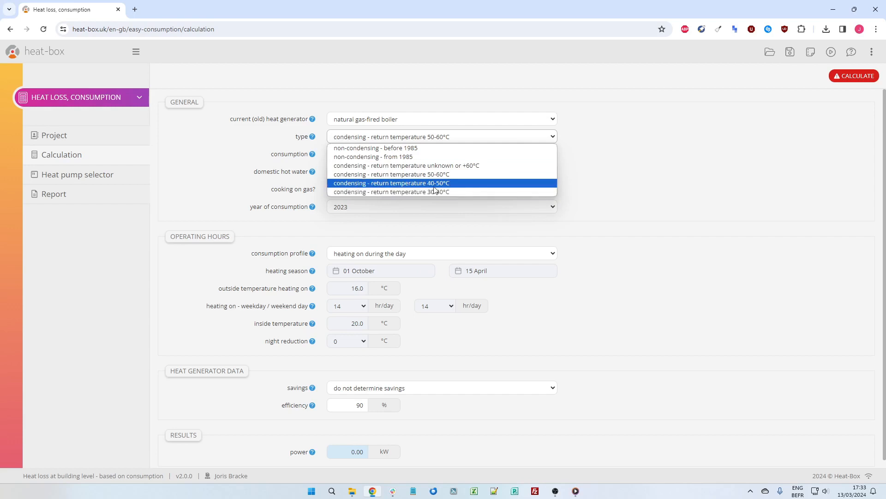
pyautogui.click(417, 184)
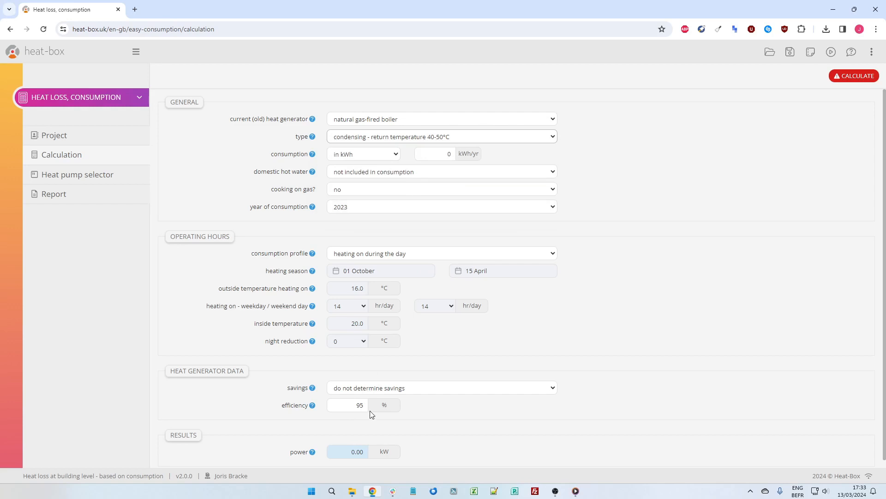
# Set the boiler type to non-condensing - from 1985 and the consumption to 20000 kWh per year.
pyautogui.click(391, 139)
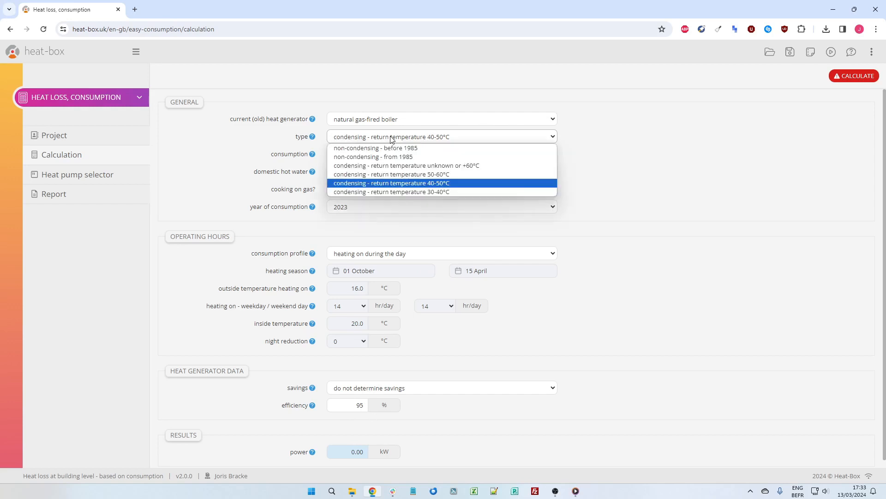
pyautogui.click(383, 159)
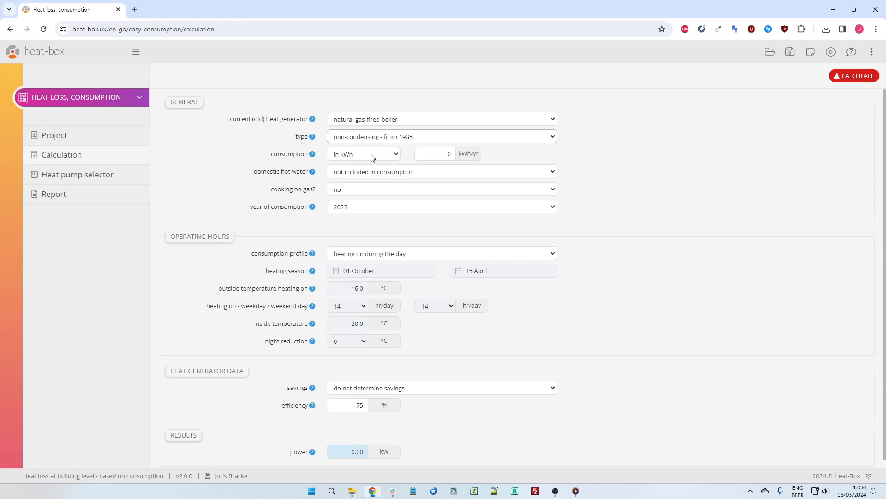
pyautogui.click(378, 156)
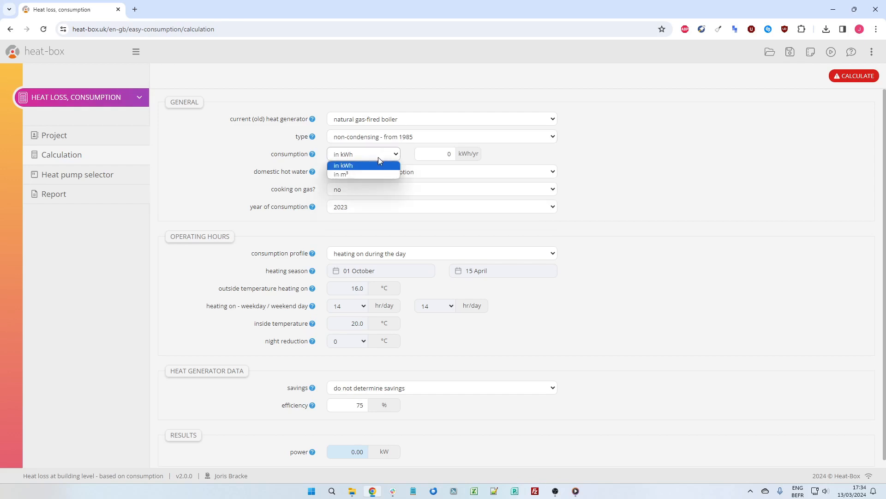
pyautogui.click(370, 166)
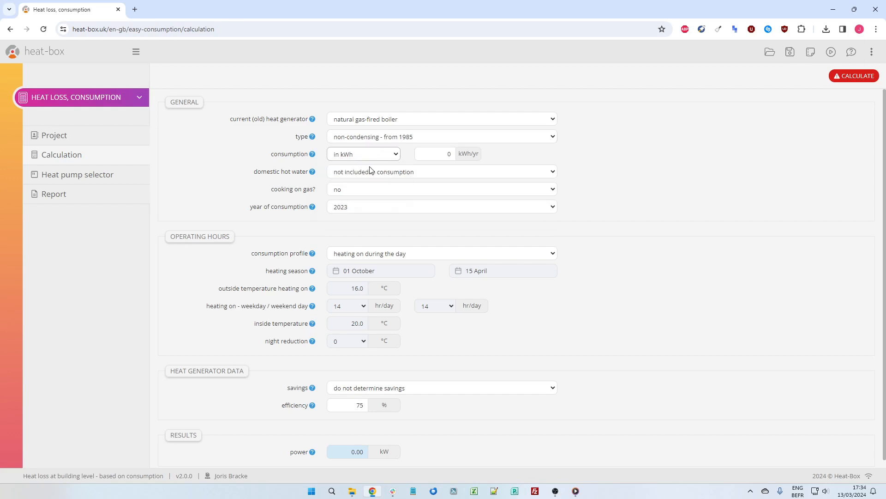
pyautogui.moveTo(422, 154); pyautogui.dragTo(483, 153)
pyautogui.click(582, 152)
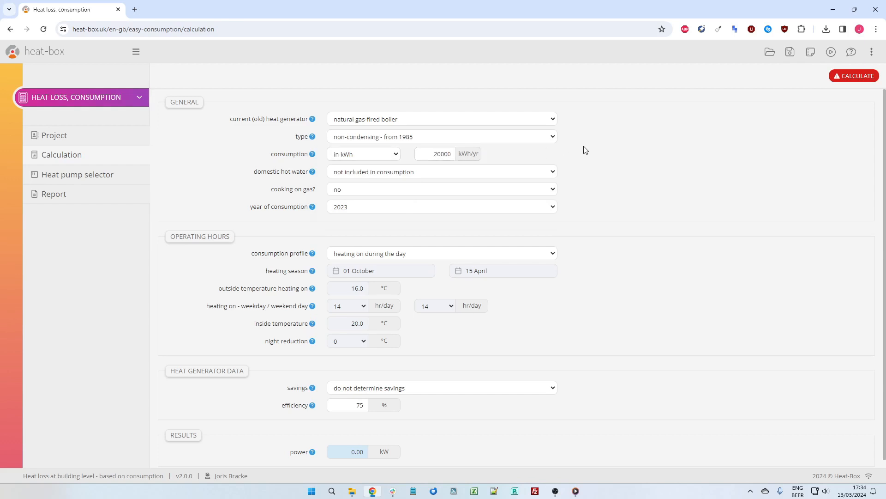
# Mark domestic hot water as included in consumption and set the number of occupants to 3.
pyautogui.click(371, 172)
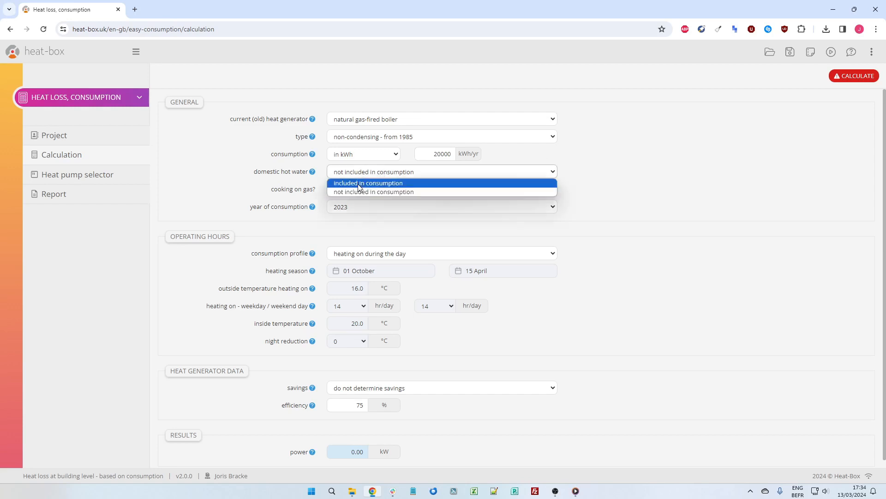
pyautogui.click(359, 184)
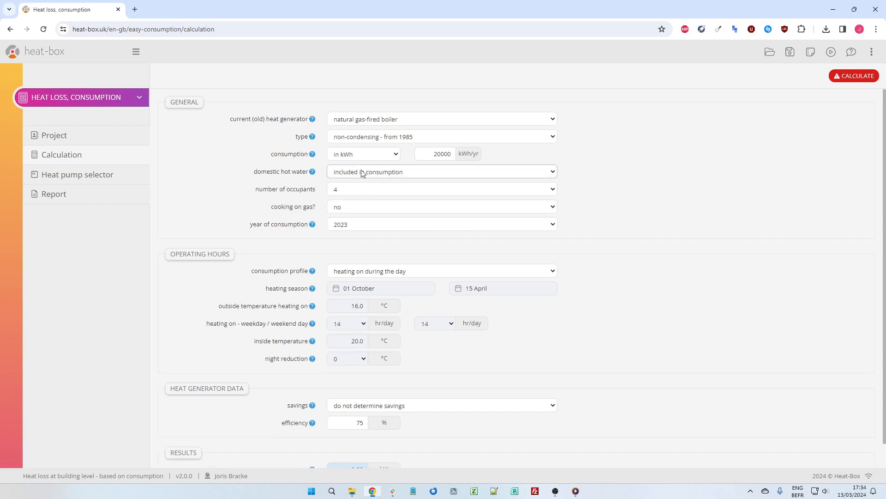
pyautogui.click(352, 190)
pyautogui.click(351, 217)
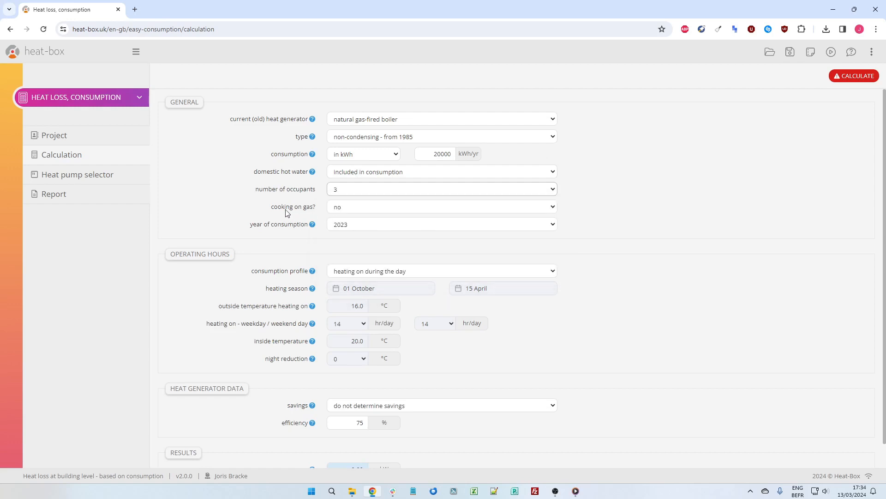
# Choose no for cooking on gas and keep 2023 as the year of consumption.
pyautogui.click(363, 212)
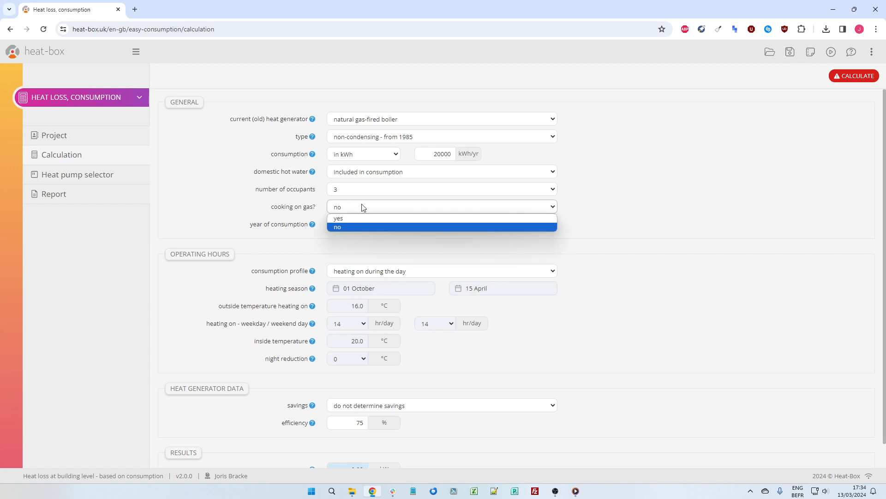
pyautogui.click(363, 228)
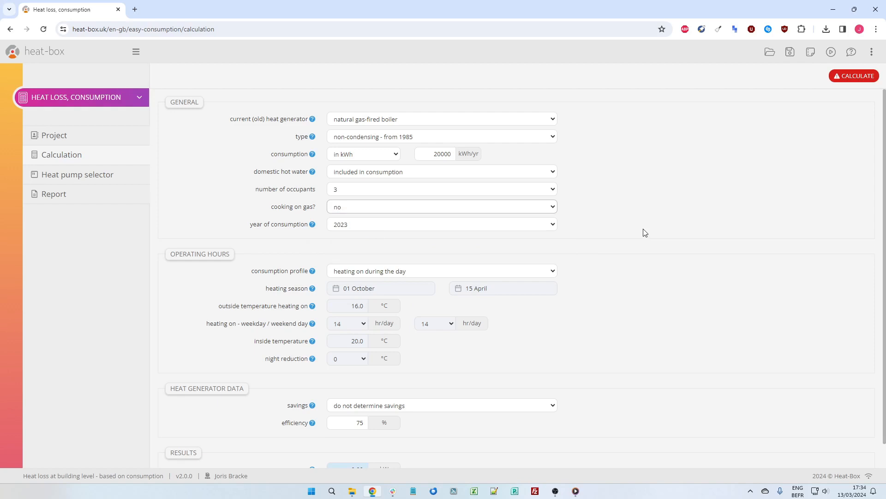
pyautogui.scroll(-1, 645, 231)
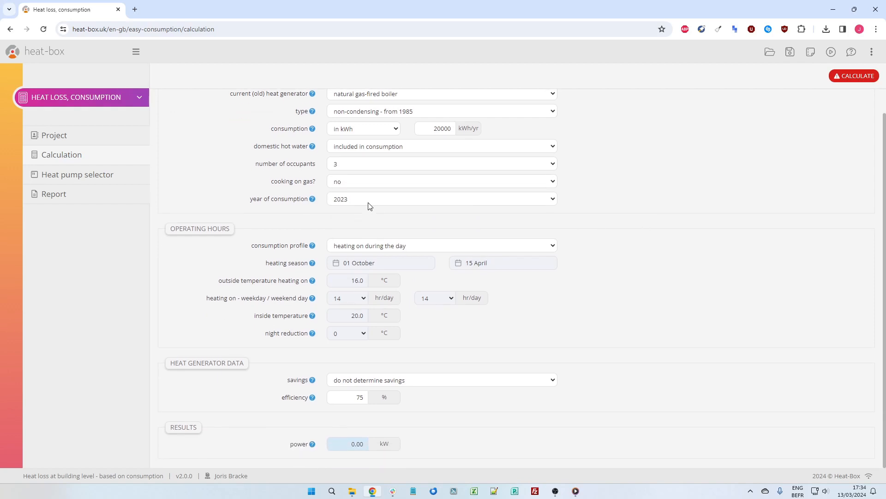
pyautogui.click(371, 200)
pyautogui.click(372, 202)
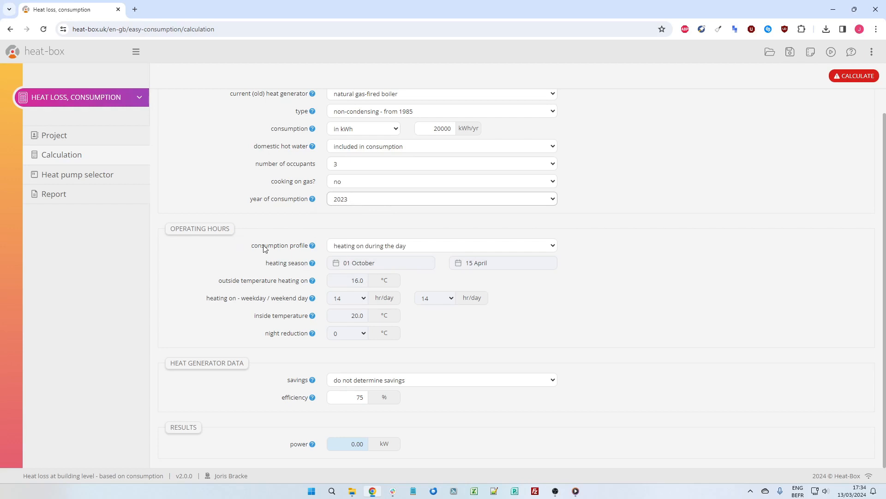
# Try the consumption profiles for heating only in the morning and evening and for heating during the day.
pyautogui.click(389, 248)
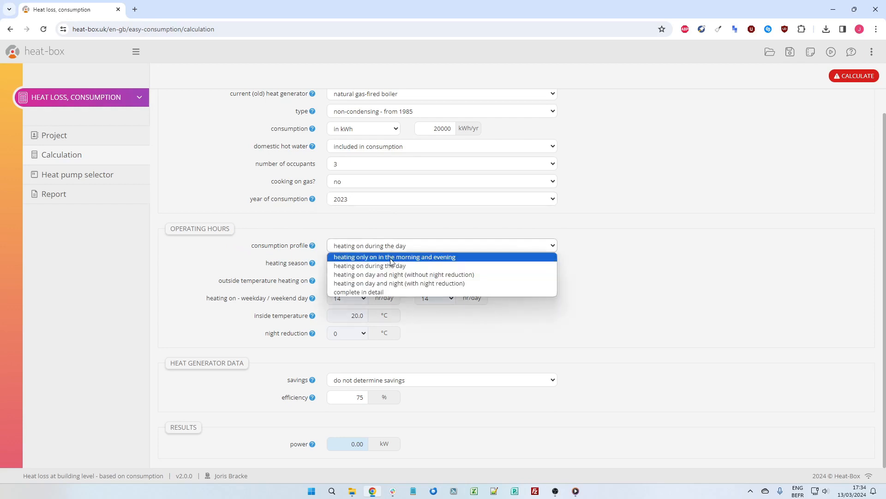
pyautogui.click(391, 259)
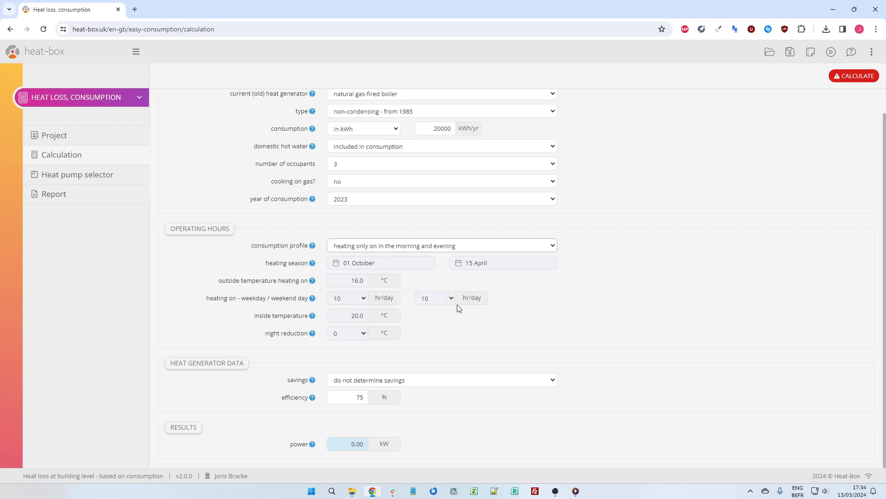
pyautogui.click(413, 249)
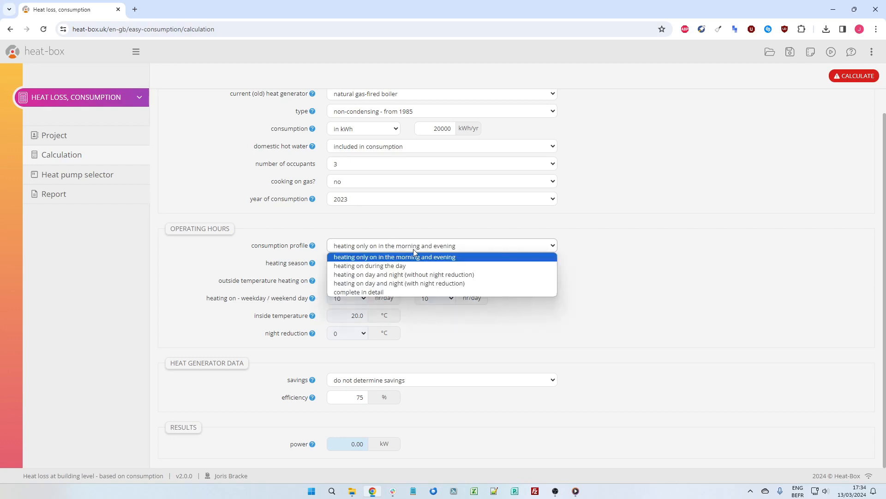
pyautogui.click(395, 267)
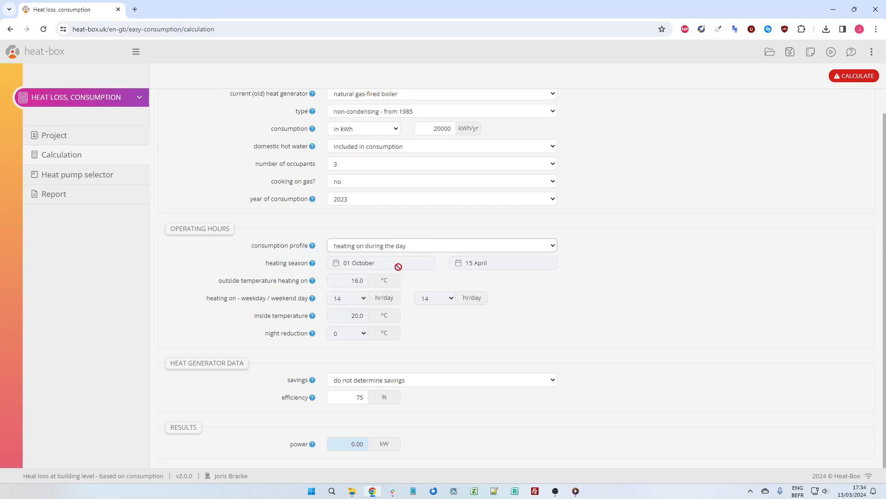
# Set the consumption profile to heating on day and night (without night reduction).
pyautogui.click(422, 250)
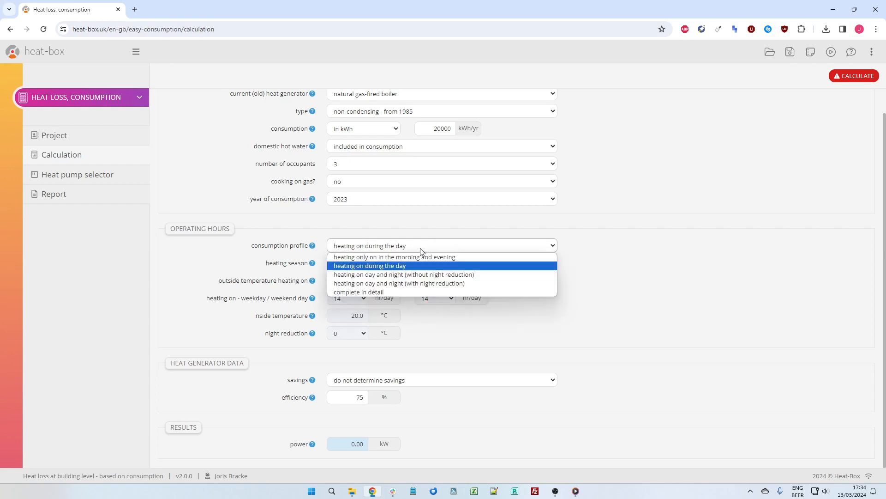
pyautogui.click(395, 276)
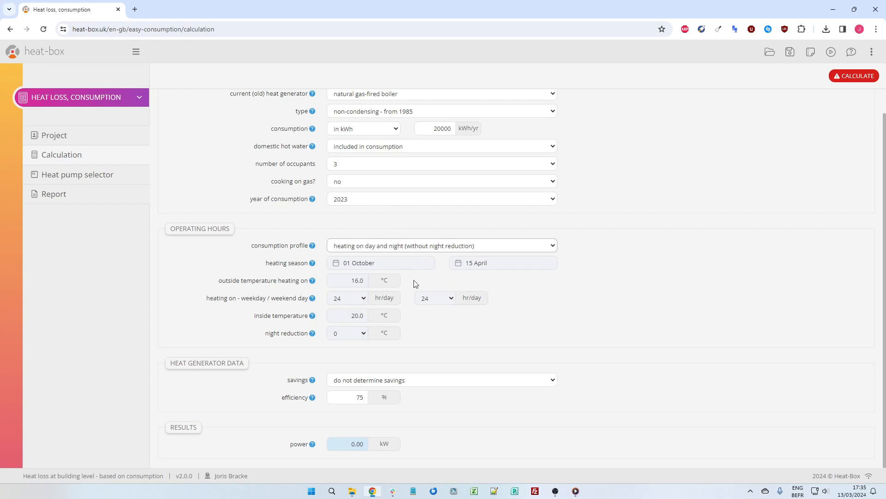
# Try the complete in detail consumption profile with the heating season starting on 21 October.
pyautogui.click(429, 246)
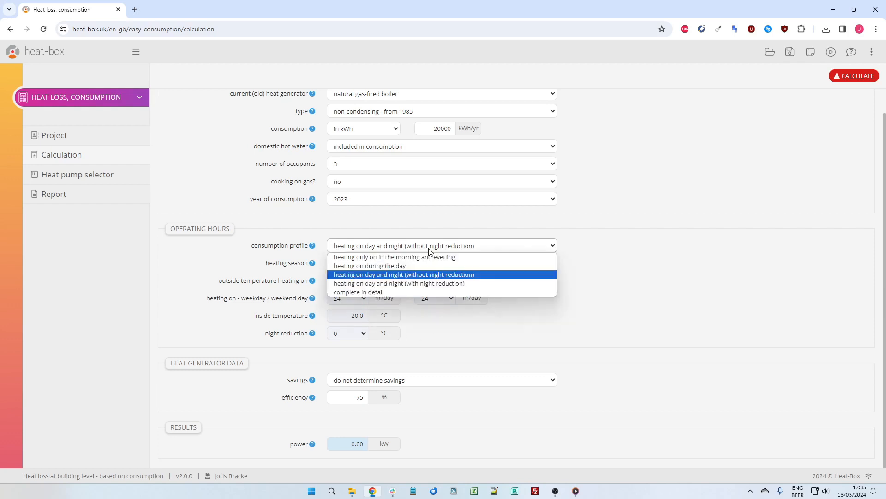
pyautogui.click(370, 291)
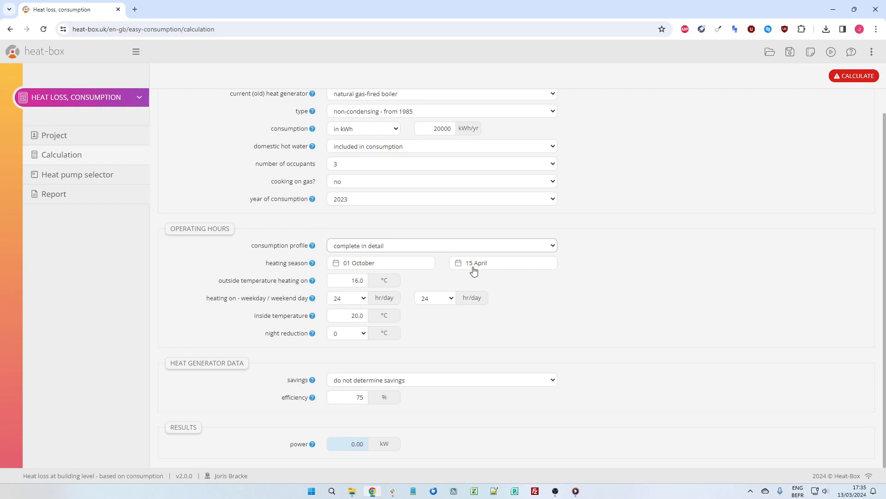
pyautogui.click(393, 263)
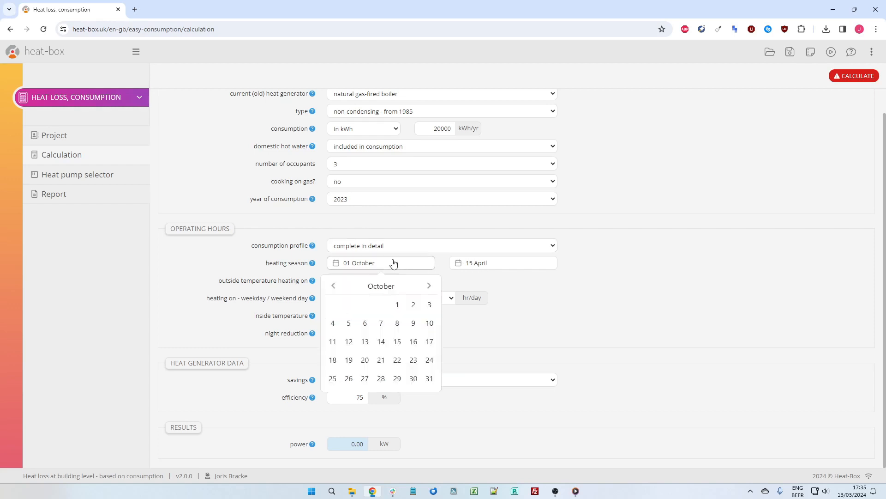
pyautogui.click(381, 359)
pyautogui.click(473, 281)
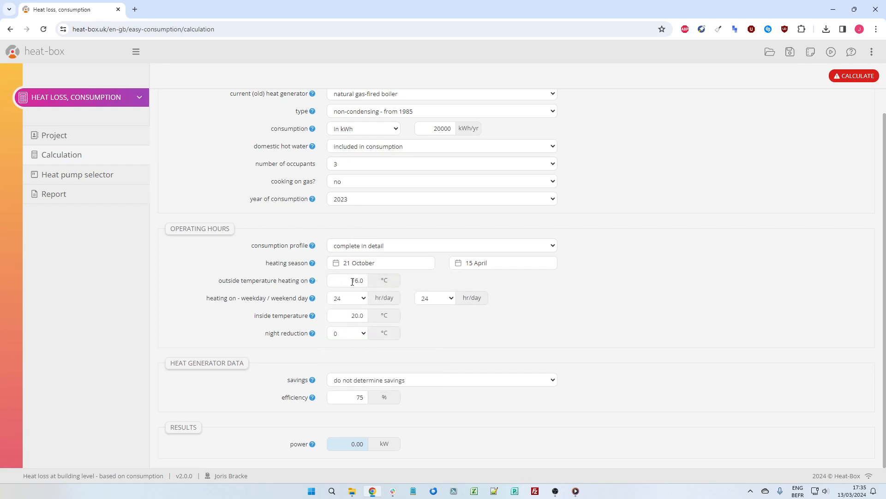
# Try a night reduction of 3 °C in the detailed operating hours, keeping the outside and inside temperatures.
pyautogui.doubleClick(357, 280)
pyautogui.click(433, 283)
pyautogui.click(348, 316)
pyautogui.click(358, 334)
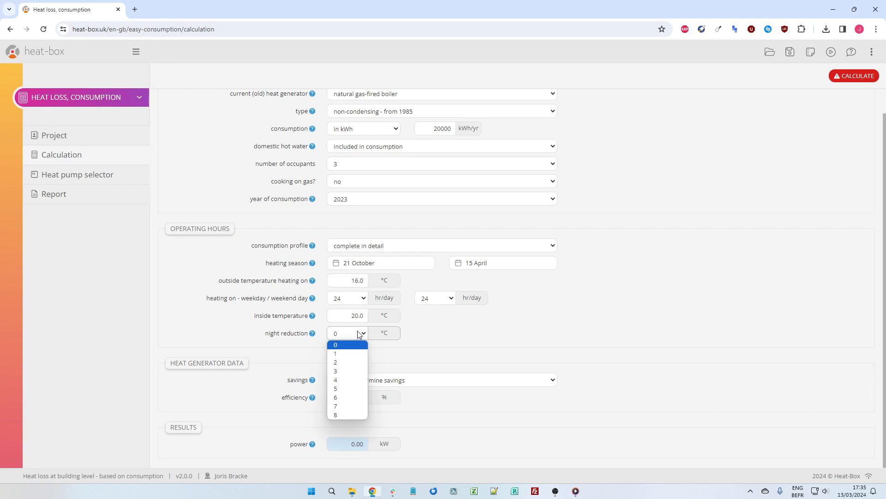
pyautogui.click(353, 370)
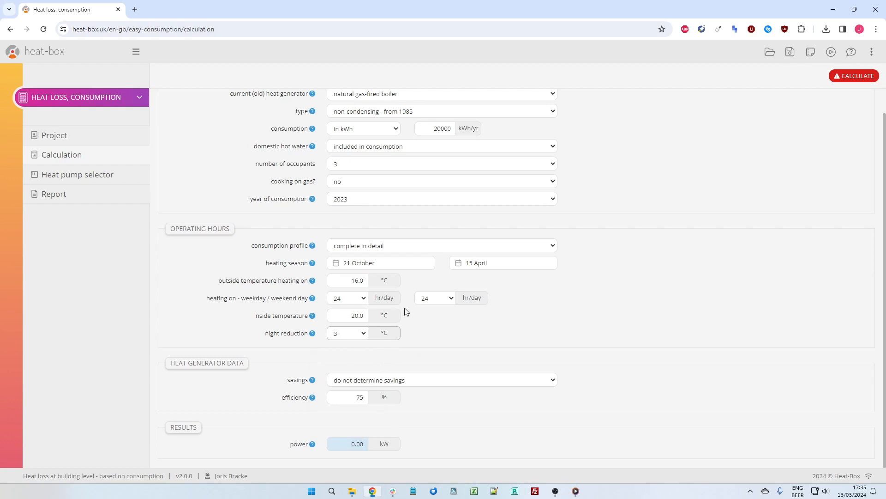
# Set the consumption profile to heating on during the day and calculate the required power.
pyautogui.click(425, 249)
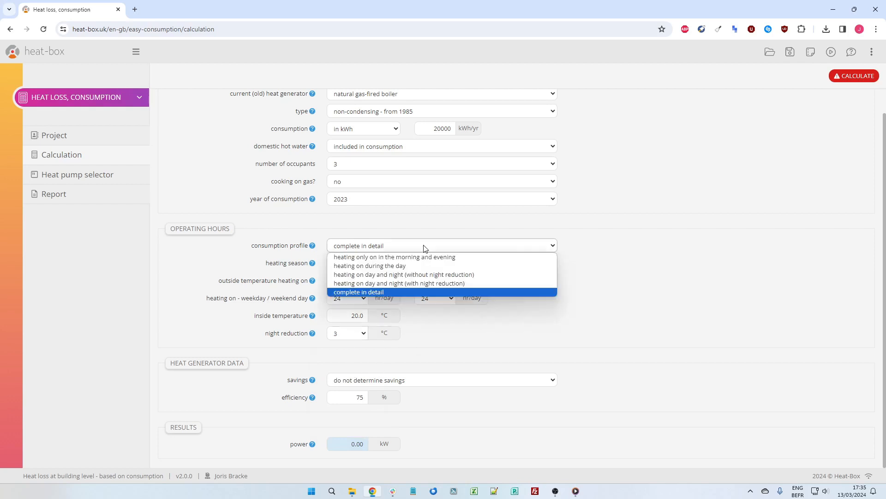
pyautogui.click(370, 266)
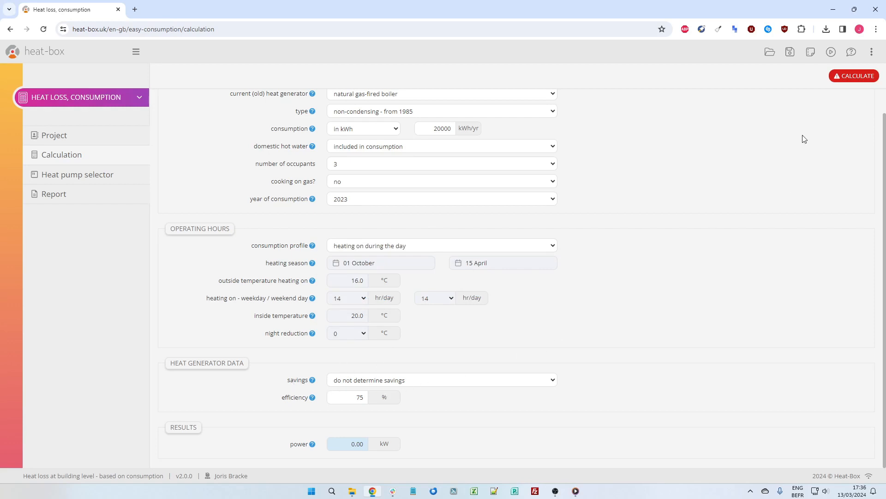
pyautogui.click(844, 77)
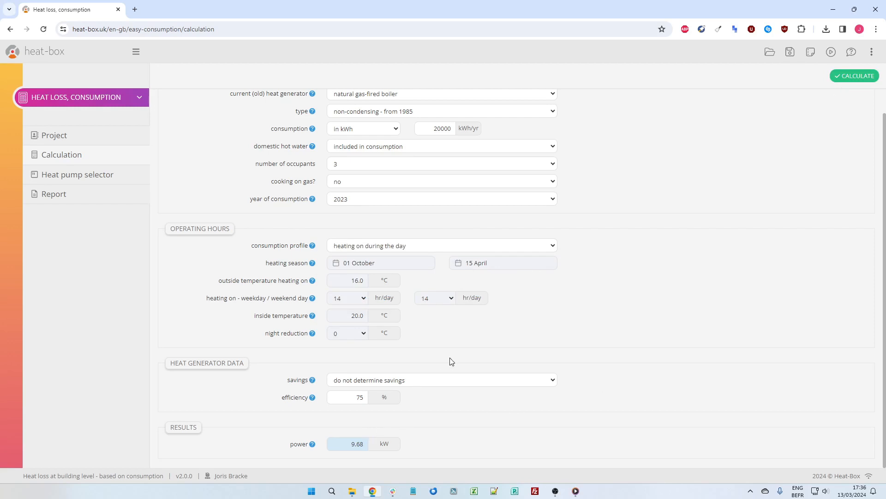
pyautogui.moveTo(347, 450); pyautogui.dragTo(518, 446)
pyautogui.click(441, 417)
pyautogui.click(432, 128)
pyautogui.doubleClick(340, 443)
# Set savings to determine savings and keep air/water (electric) as the new heat pump's type.
pyautogui.click(359, 380)
pyautogui.click(361, 391)
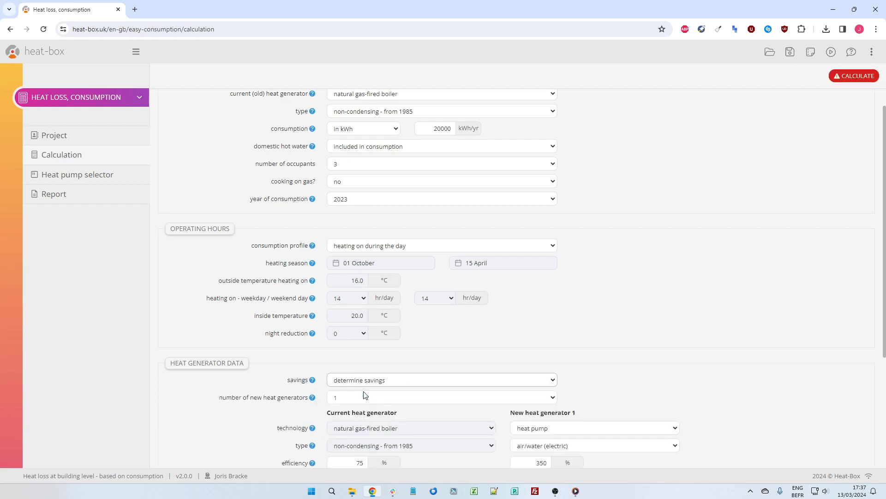
pyautogui.scroll(-4, 656, 351)
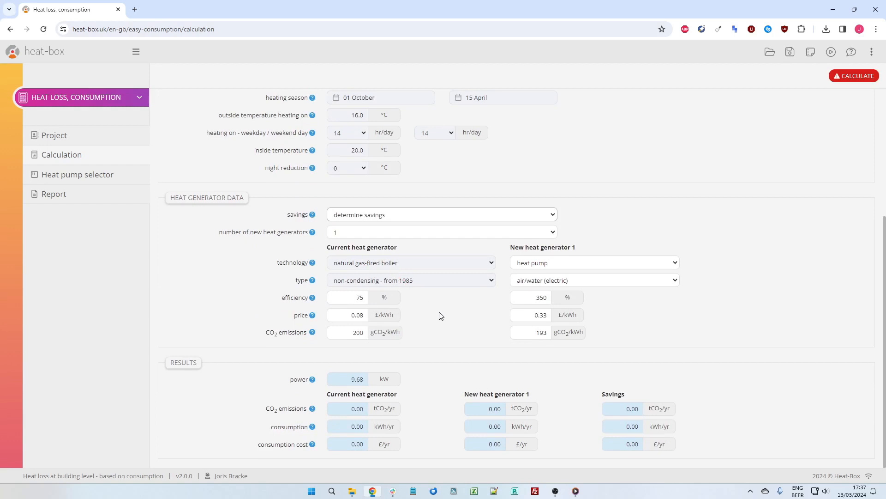
pyautogui.click(549, 280)
pyautogui.click(543, 291)
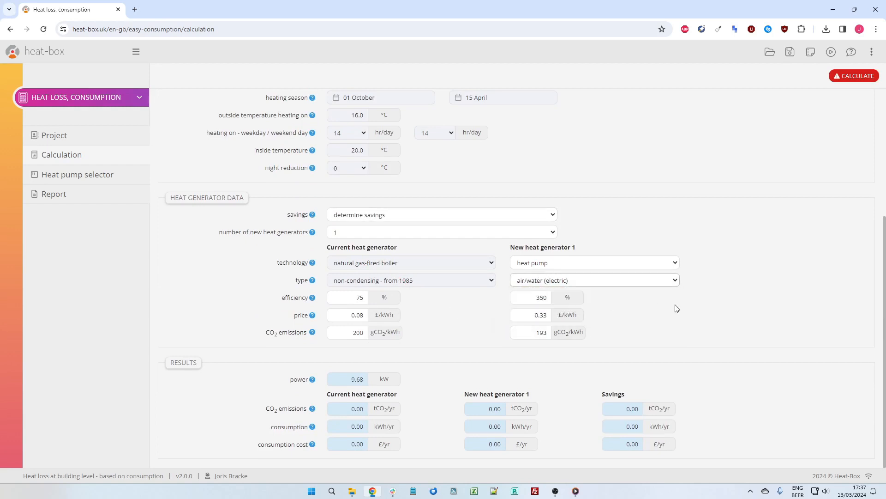
# Set the efficiency of the new air/water heat pump to 450%.
pyautogui.moveTo(525, 296); pyautogui.dragTo(618, 302)
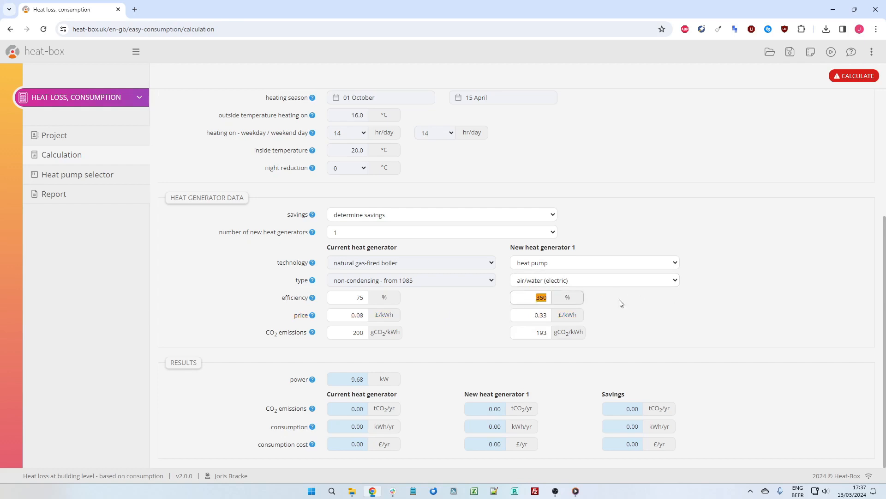
pyautogui.write('4550')
pyautogui.press('BackSpace')
pyautogui.write('0')
pyautogui.click(621, 303)
pyautogui.doubleClick(538, 298)
pyautogui.click(603, 301)
pyautogui.doubleClick(538, 298)
# Calculate the savings with the given energy prices and compare the consumption costs of the current and new heat generators.
pyautogui.doubleClick(532, 315)
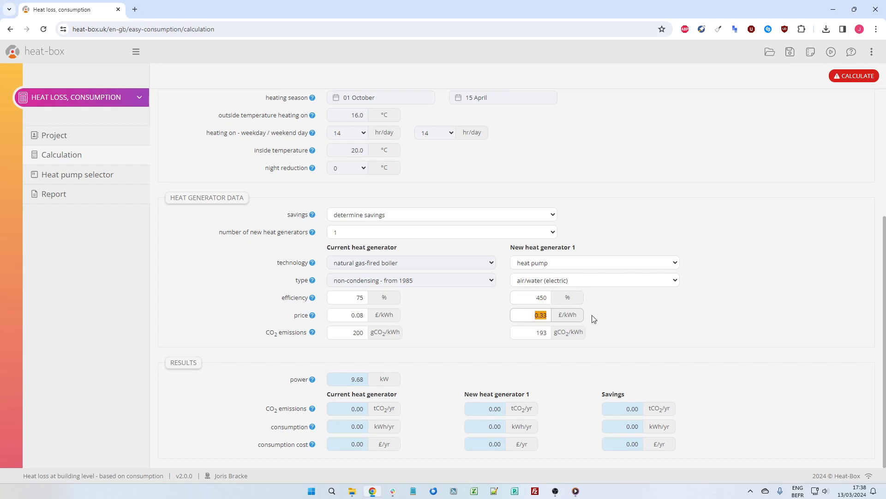
pyautogui.click(400, 315)
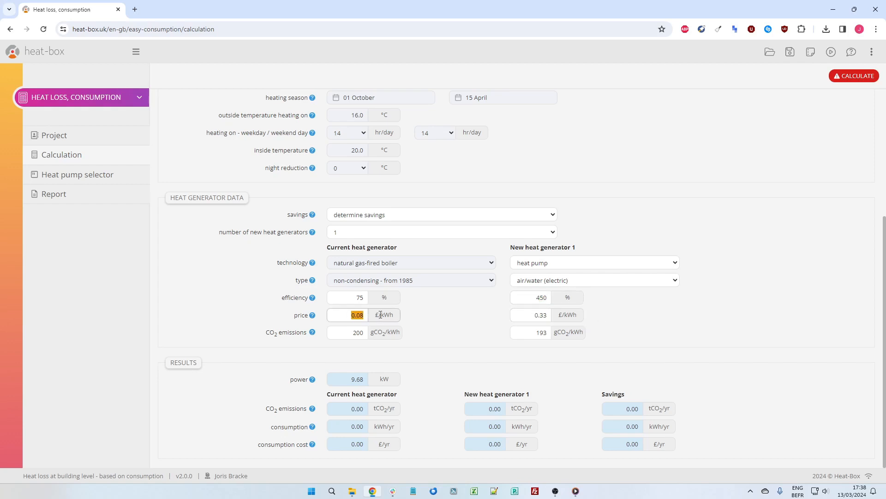
pyautogui.click(440, 319)
pyautogui.click(864, 82)
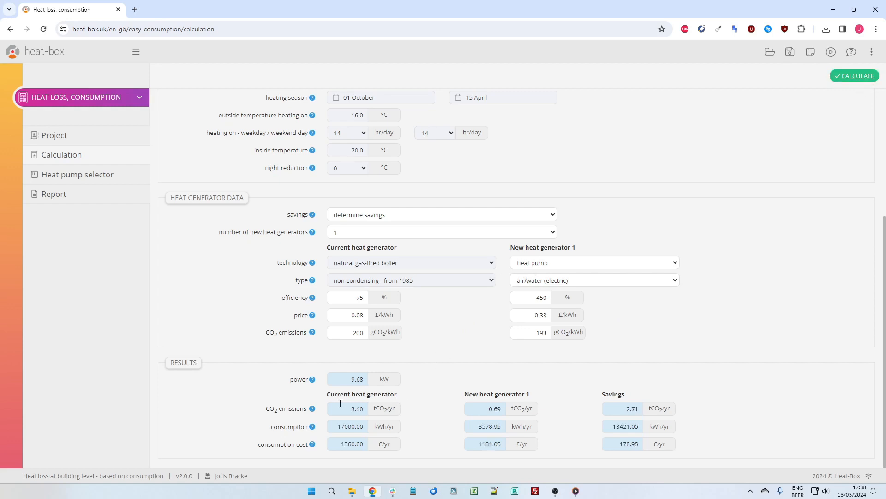
pyautogui.moveTo(337, 444); pyautogui.dragTo(400, 448)
pyautogui.moveTo(474, 444); pyautogui.dragTo(525, 445)
pyautogui.moveTo(614, 443); pyautogui.dragTo(643, 444)
pyautogui.click(748, 431)
# Set the number of new heat generators to 2 and the heat pump's split to 90%.
pyautogui.click(396, 233)
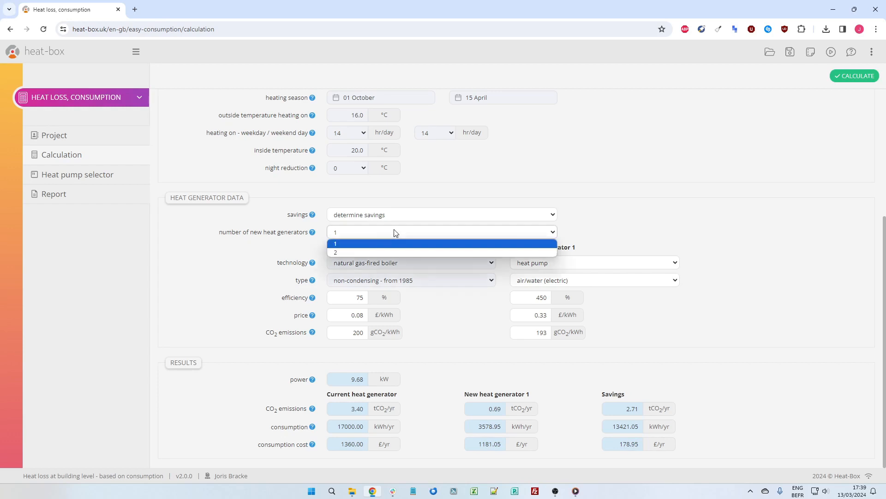
pyautogui.click(377, 252)
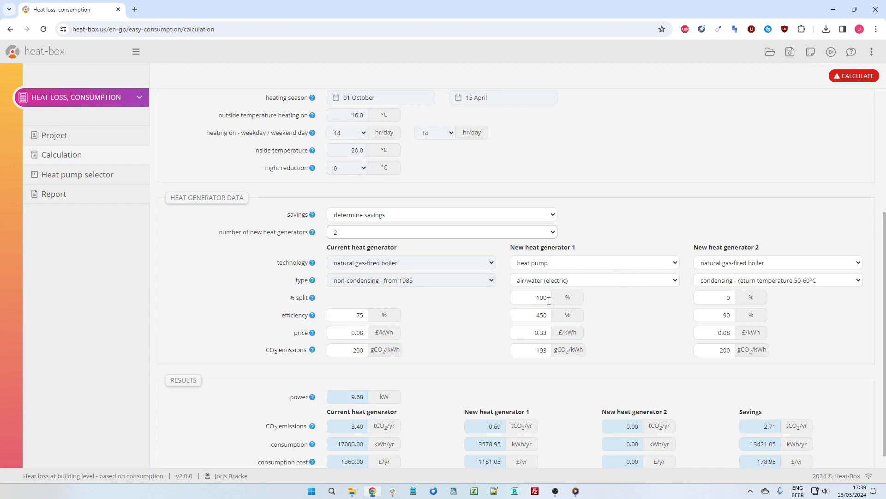
pyautogui.moveTo(532, 297); pyautogui.dragTo(577, 301)
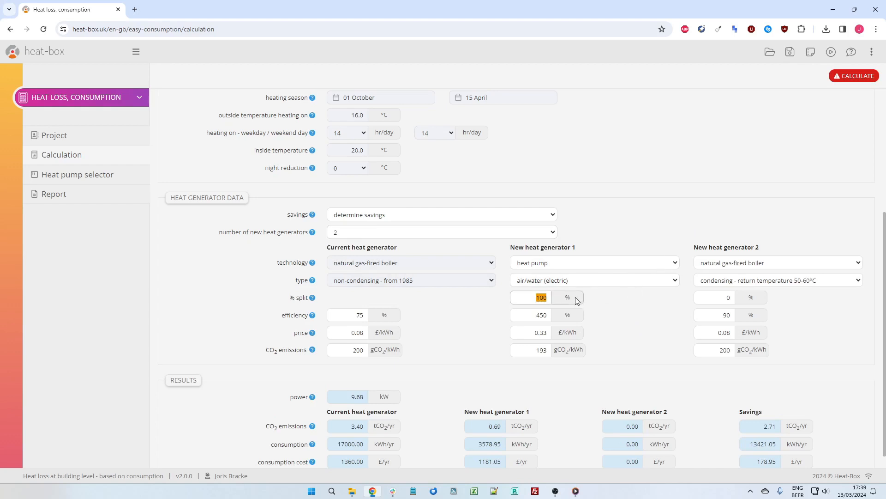
pyautogui.write('90')
pyautogui.click(614, 309)
# Set the second new heat generator's type to condensing - return temperature 40-50°C and check its efficiency.
pyautogui.click(728, 280)
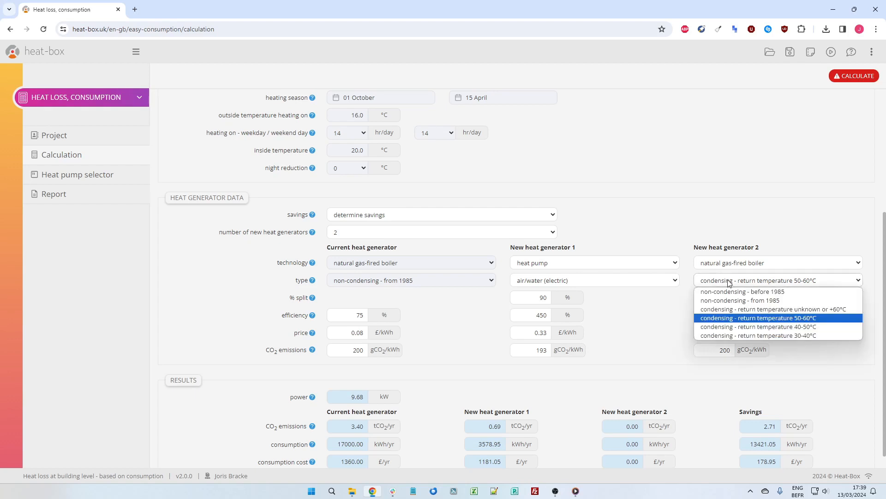
pyautogui.click(790, 328)
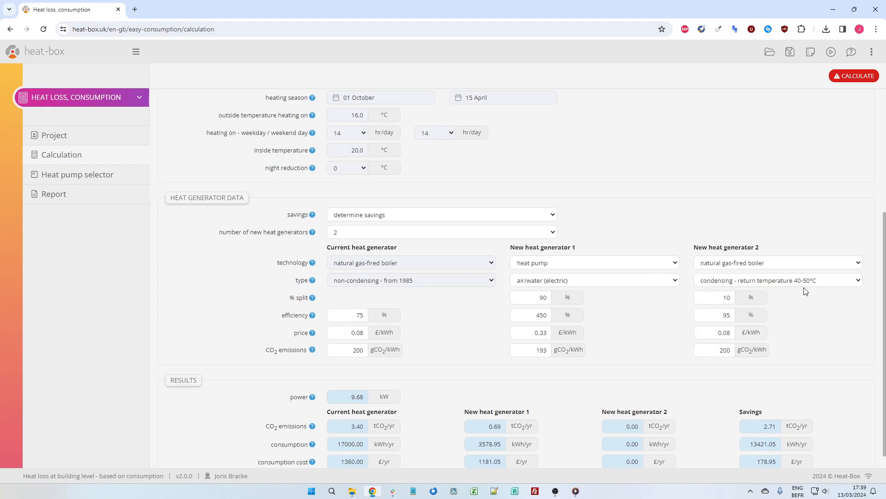
pyautogui.moveTo(715, 317); pyautogui.dragTo(786, 317)
pyautogui.click(798, 317)
# Recalculate with both new heat generators and check the consumption cost savings and the power.
pyautogui.scroll(-1, 859, 341)
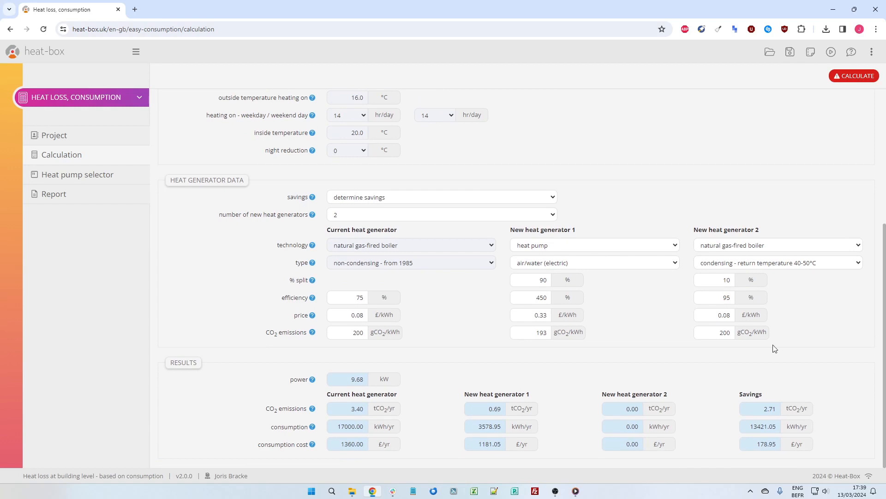
pyautogui.moveTo(753, 443); pyautogui.dragTo(816, 446)
pyautogui.click(857, 80)
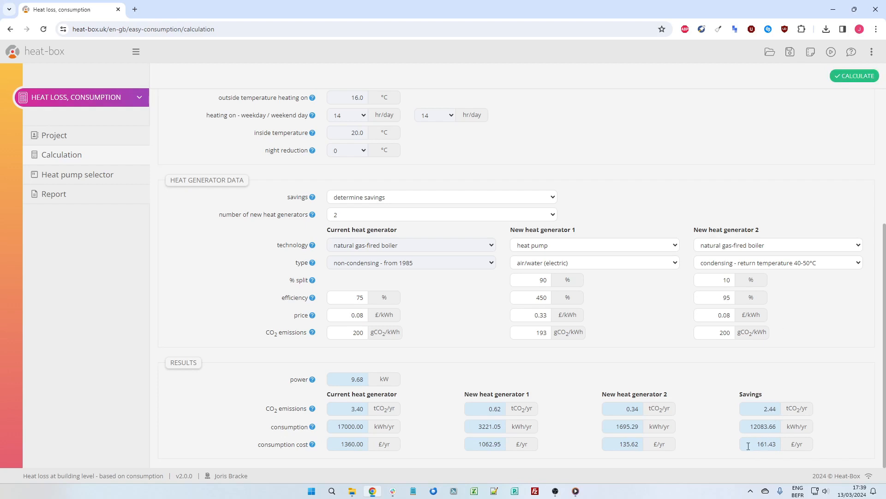
pyautogui.moveTo(749, 446); pyautogui.dragTo(785, 446)
pyautogui.click(840, 427)
pyautogui.doubleClick(344, 380)
# Go to the heat pump selector and examine the minimum and maximum design factors and the table of heat pumps.
pyautogui.click(99, 179)
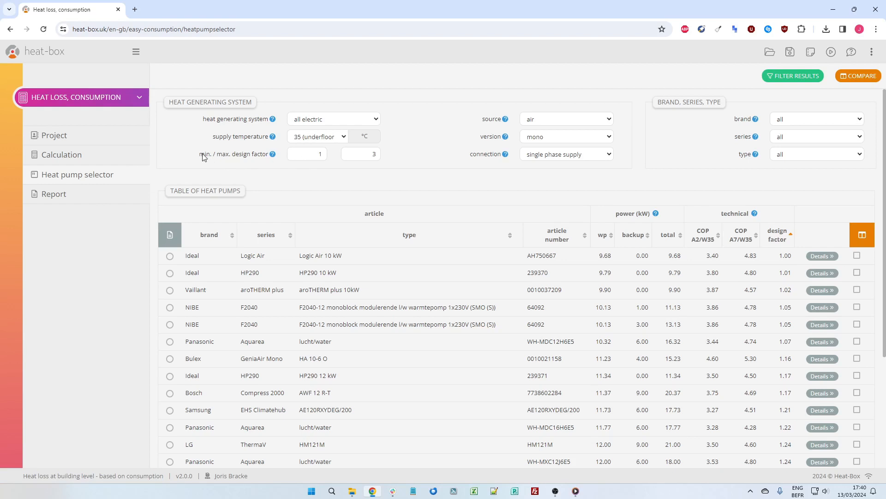
pyautogui.moveTo(203, 157); pyautogui.dragTo(272, 159)
pyautogui.click(312, 171)
pyautogui.doubleClick(319, 157)
pyautogui.press('Tab')
pyautogui.click(379, 169)
pyautogui.scroll(-3, 799, 285)
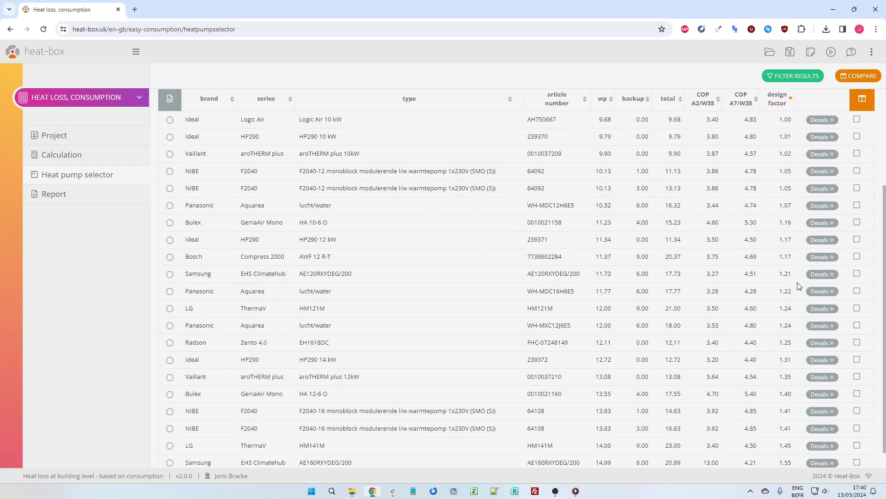
pyautogui.scroll(3, 802, 287)
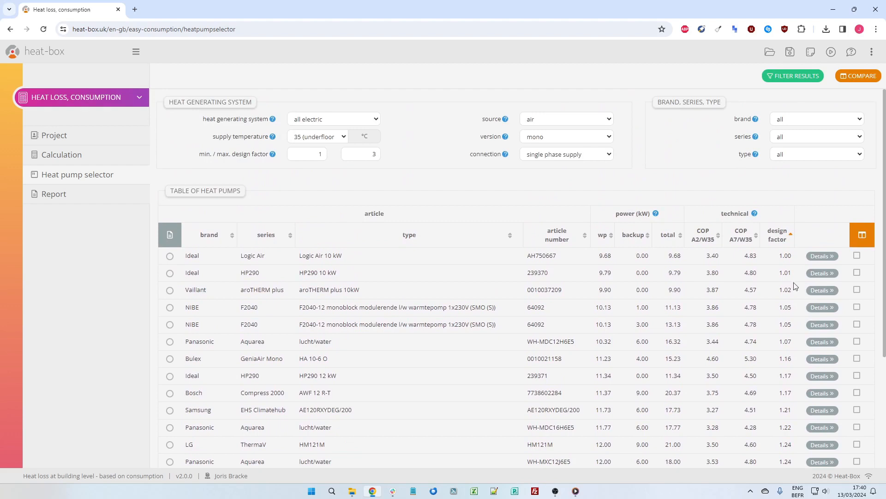
# Select the Vaillant aroTHERM plus 10kW heat pump through its details and look at the selector's instructional video.
pyautogui.click(825, 291)
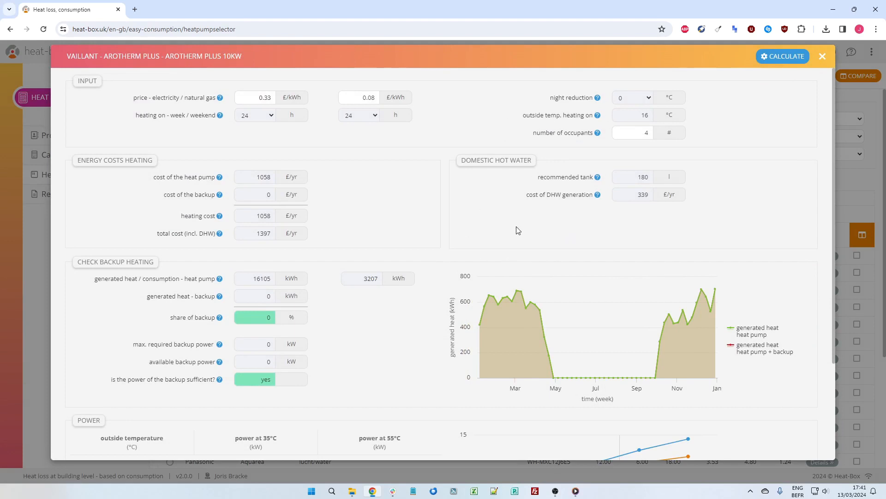
pyautogui.click(821, 56)
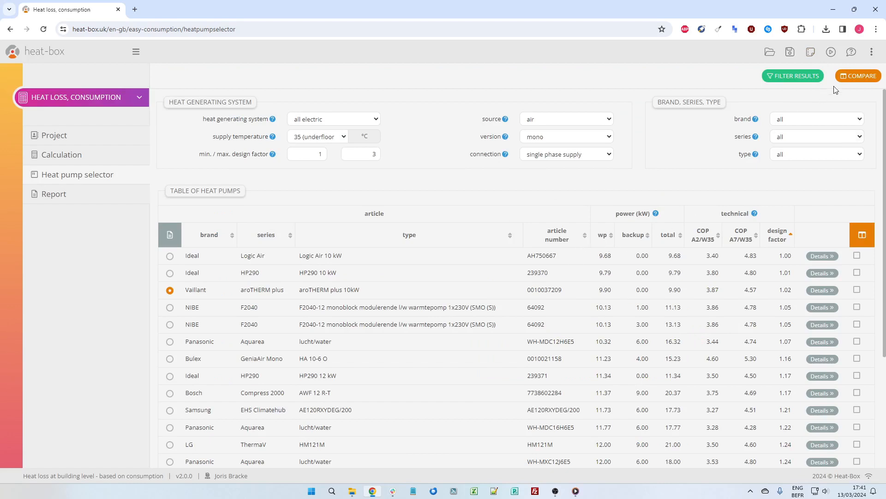
pyautogui.click(831, 55)
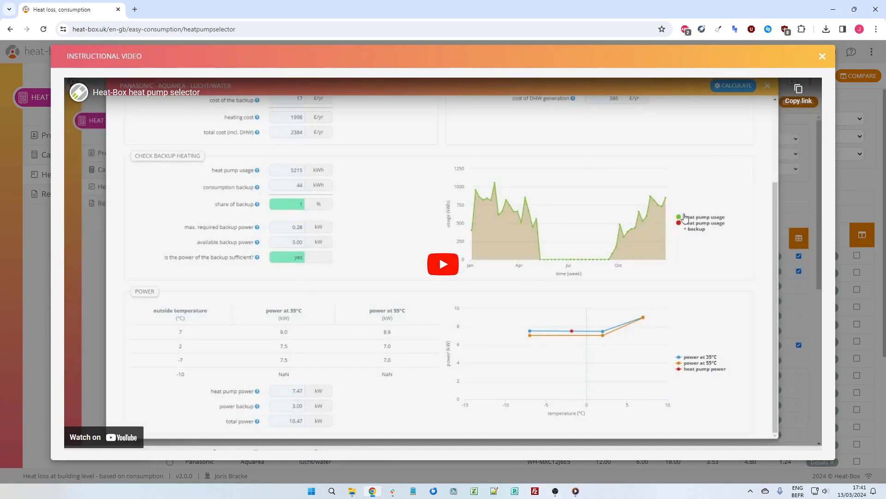
pyautogui.click(823, 56)
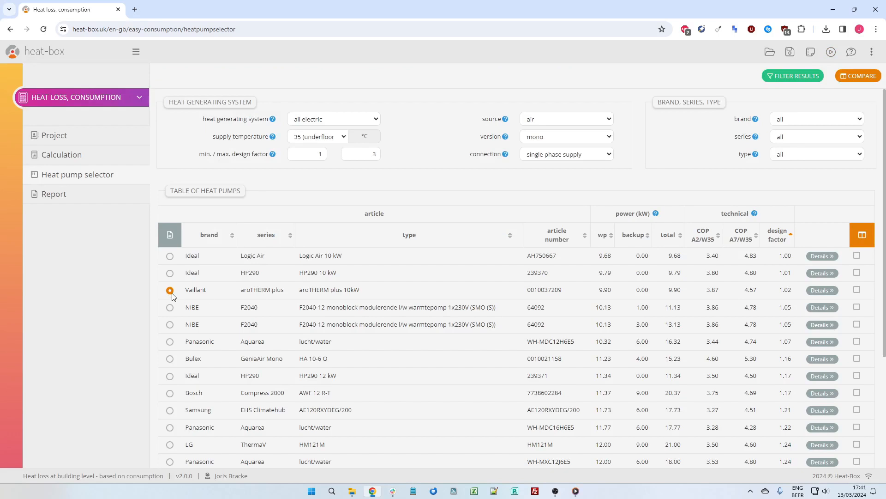
# Generate a report with the heat pump included and no additional remarks, and save it as Heat-Box_rapport_2024-03-13_17-41-37.pdf.
pyautogui.click(76, 204)
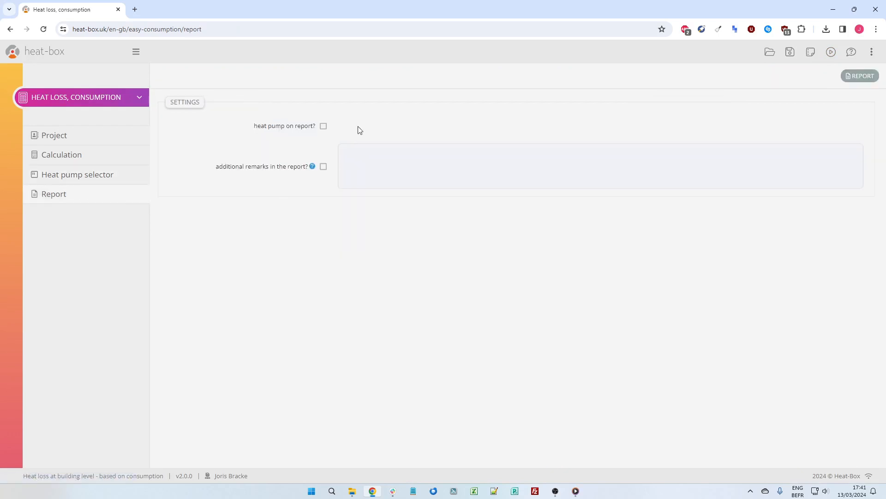
pyautogui.click(323, 126)
pyautogui.click(323, 167)
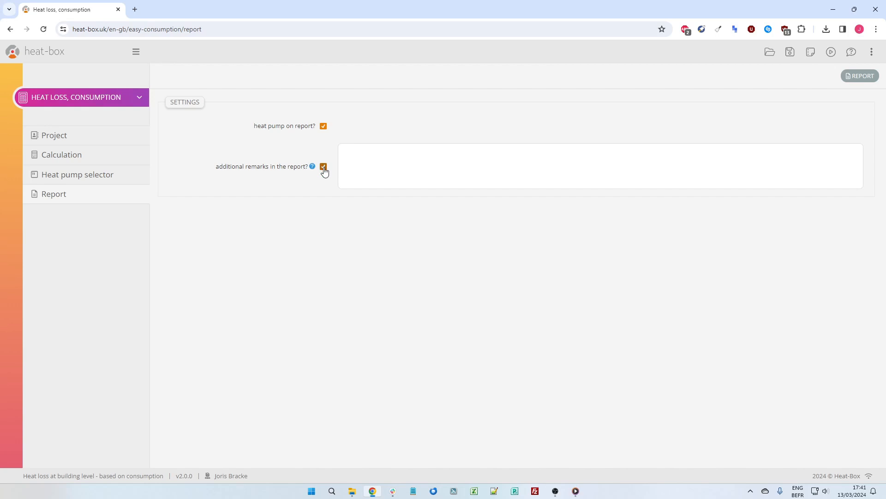
pyautogui.click(324, 168)
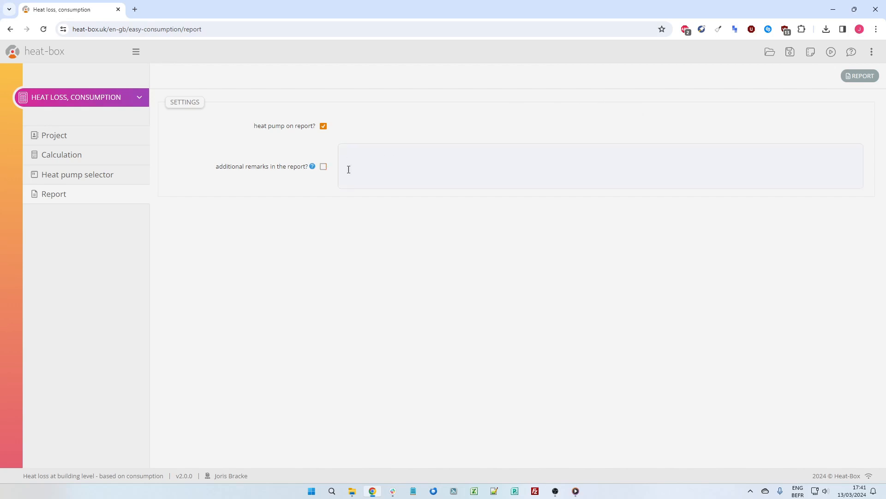
pyautogui.click(861, 80)
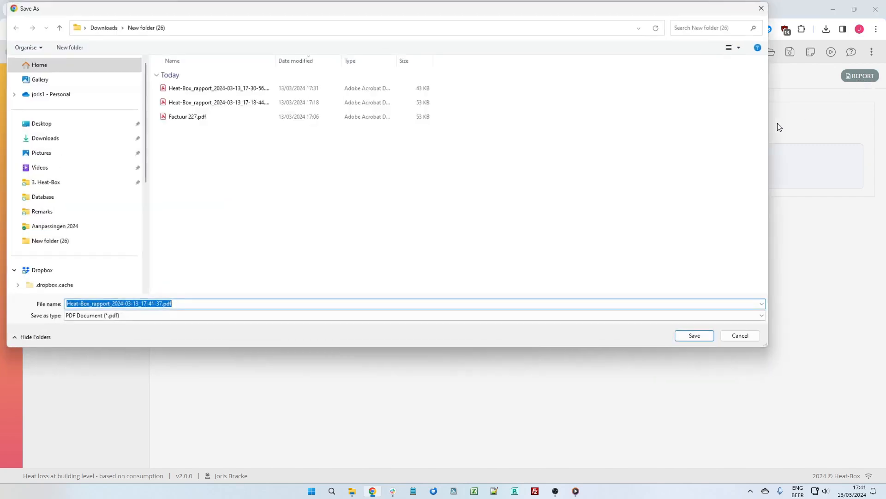
pyautogui.click(697, 338)
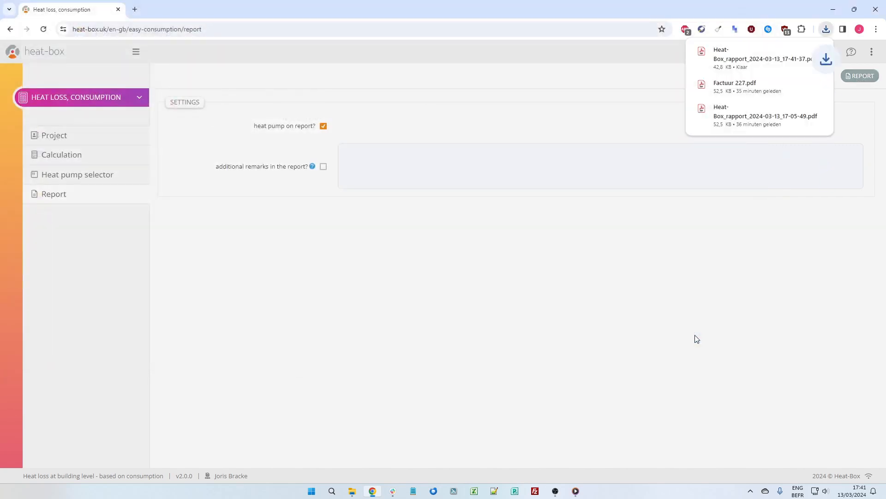
# Open the downloaded report Heat-Box_rapport_2024-03-13_17-41-37.pdf and review its introduction, data and heat generators sections.
pyautogui.click(729, 54)
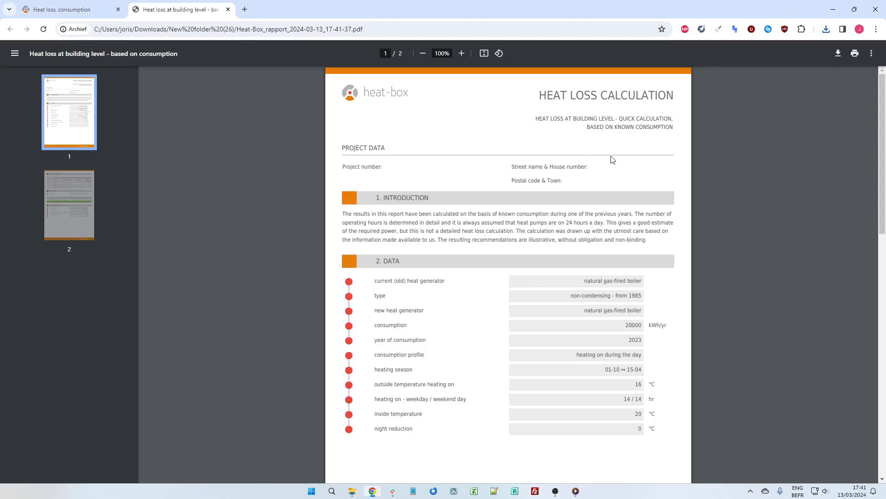
pyautogui.scroll(2, 588, 278)
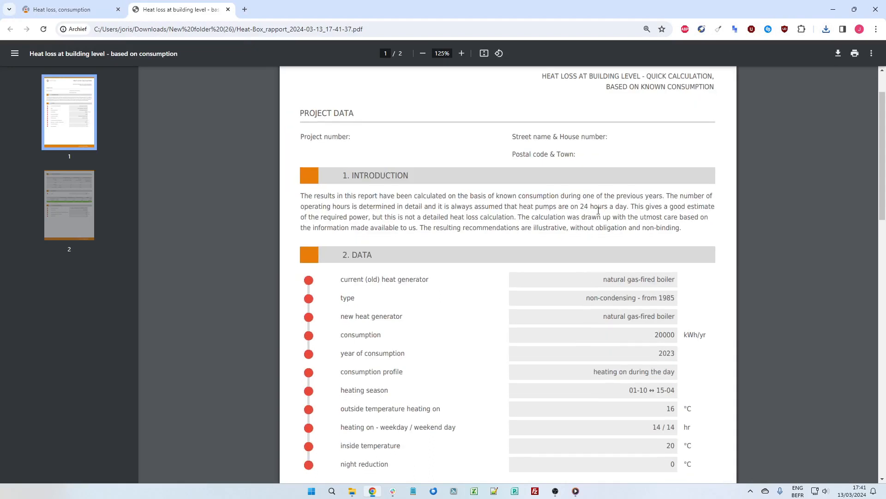
pyautogui.scroll(-2, 614, 196)
pyautogui.scroll(-8, 539, 234)
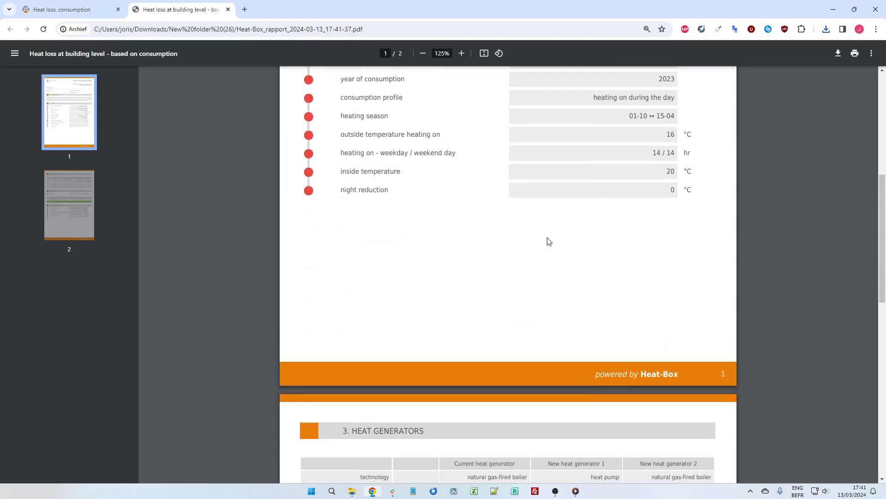
pyautogui.scroll(-1, 604, 329)
pyautogui.scroll(-1, 612, 334)
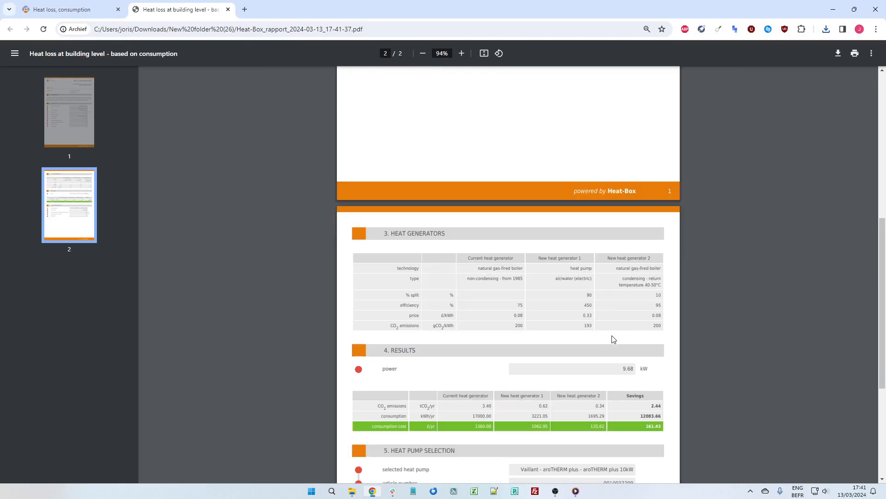
pyautogui.scroll(3, 612, 335)
pyautogui.scroll(-3, 577, 253)
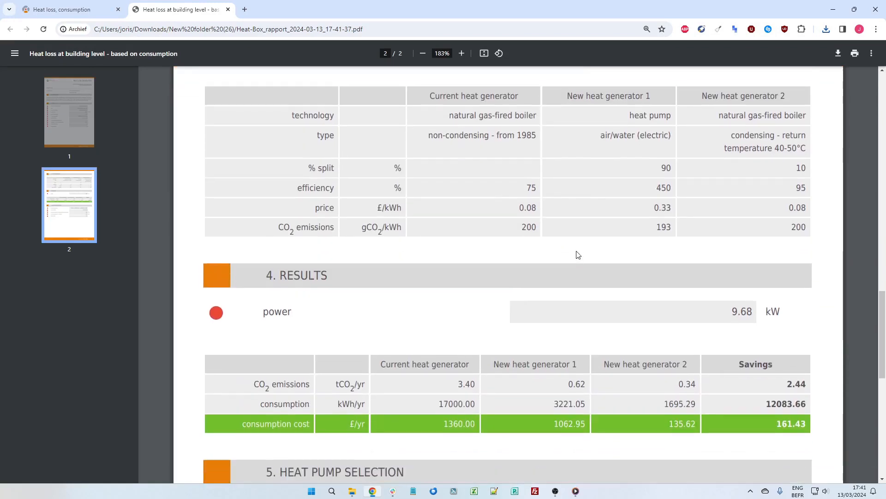
# Examine the report's calculated power, the consumption cost savings and the heat pump selection section with its design factor.
pyautogui.scroll(-1, 640, 251)
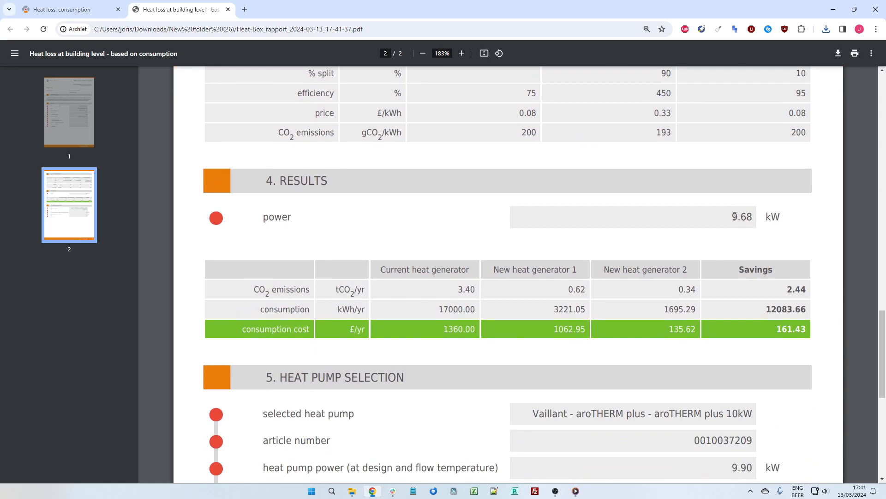
pyautogui.moveTo(731, 217); pyautogui.dragTo(786, 220)
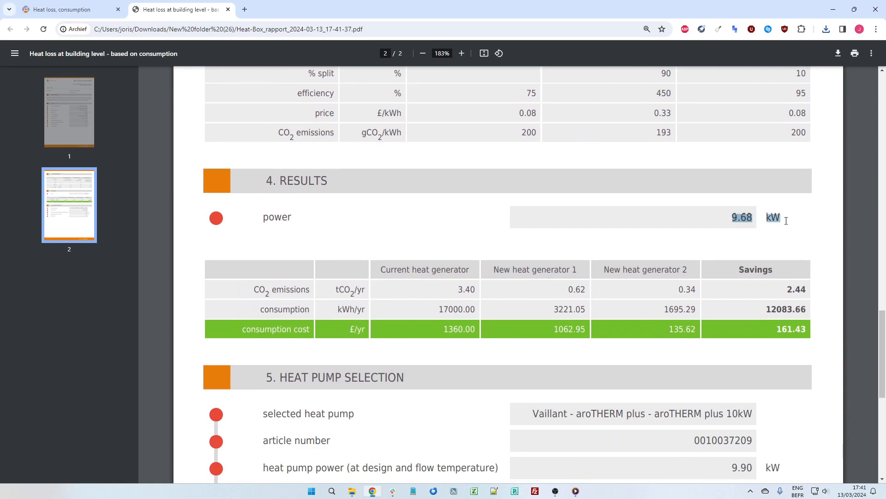
pyautogui.click(748, 238)
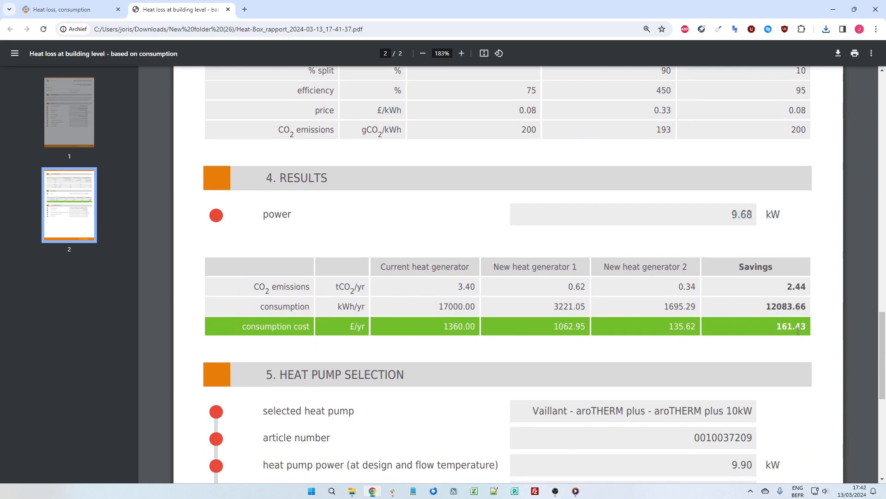
pyautogui.scroll(-3, 773, 308)
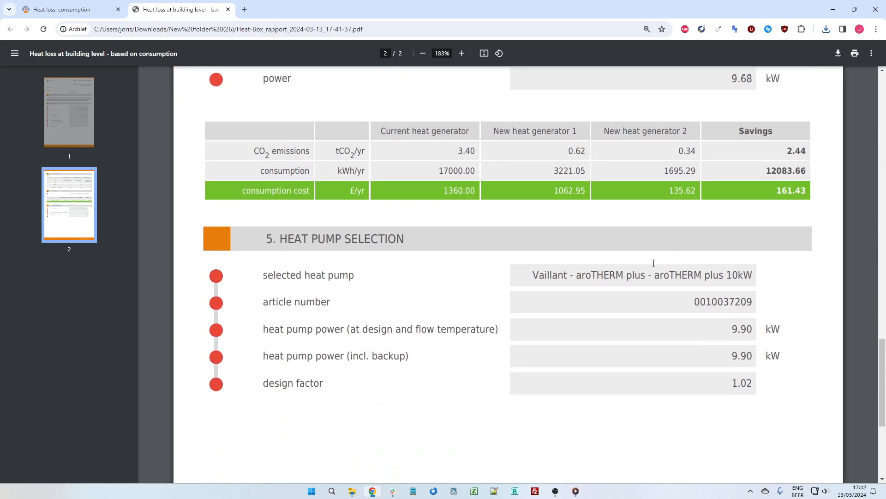
pyautogui.scroll(-1, 652, 261)
pyautogui.scroll(-2, 643, 263)
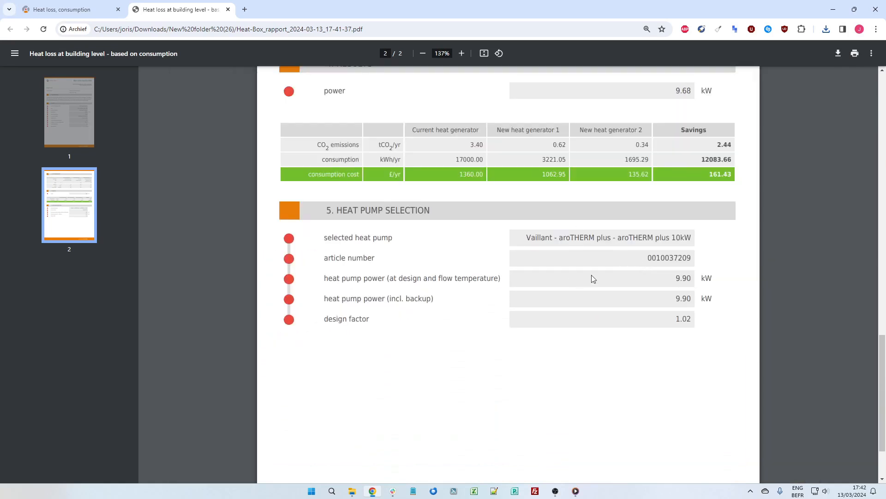